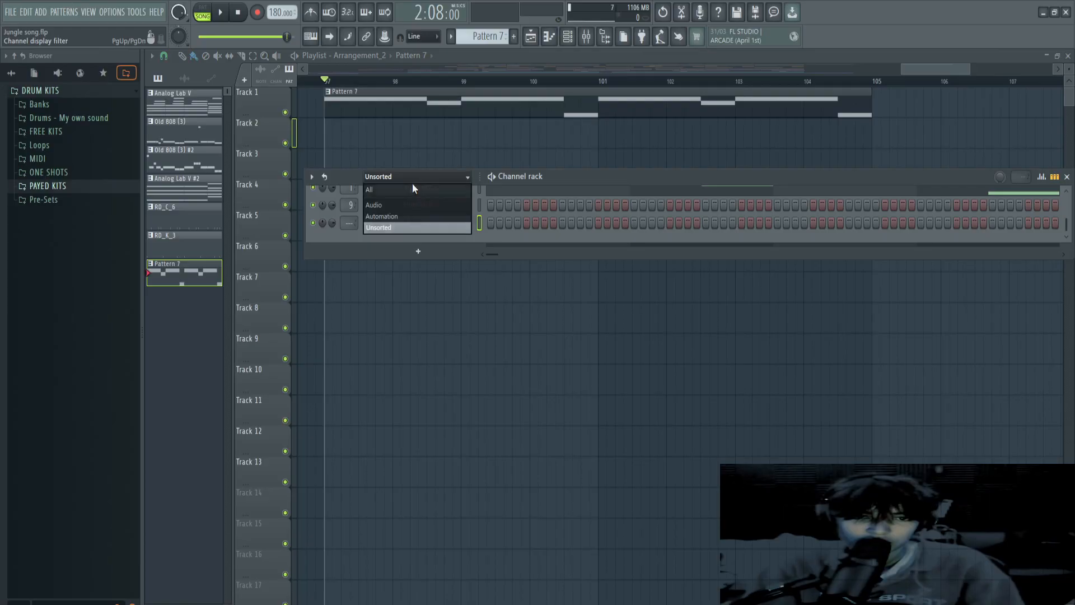
Enlarge the channel rack with all channels shown and open the Uplift Pad channel's sampler settings.
{"action": "scroll", "coordinate": [412, 183], "scroll_direction": "down", "scroll_amount": 3}
{"action": "left_click_drag", "start_coordinate": [543, 255], "coordinate": [543, 448]}
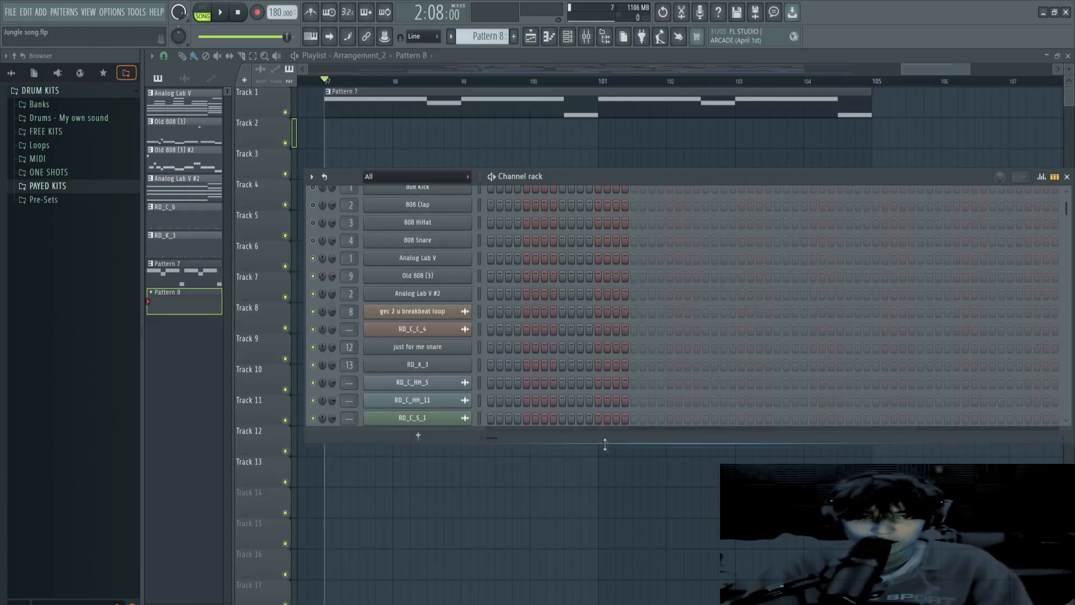
{"action": "key", "text": "space"}
{"action": "scroll", "coordinate": [620, 301], "scroll_direction": "down", "scroll_amount": 10}
{"action": "scroll", "coordinate": [560, 302], "scroll_direction": "down", "scroll_amount": 3}
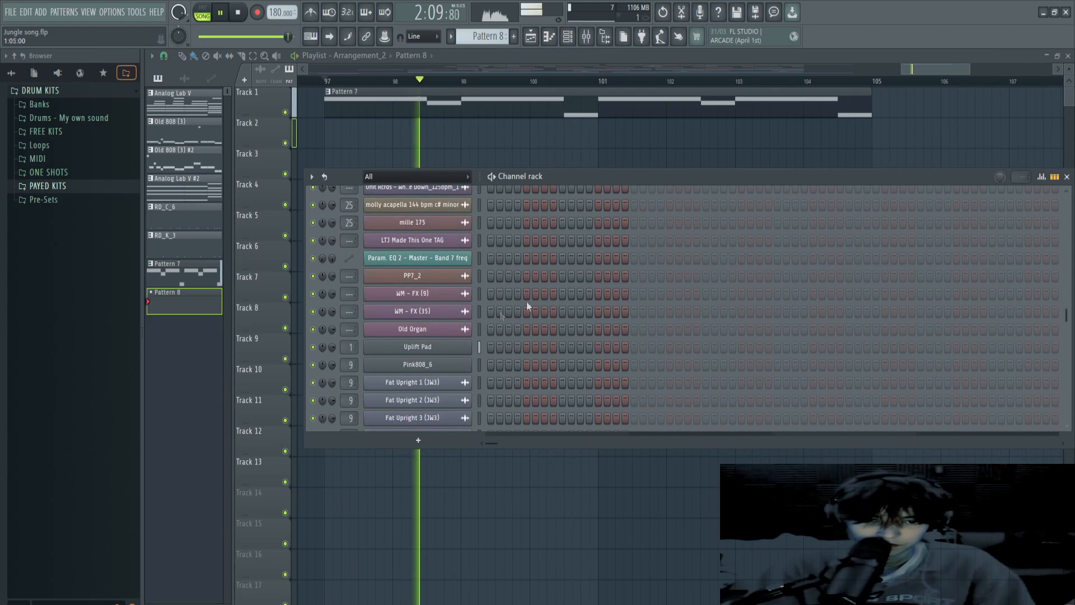
{"action": "left_click", "coordinate": [401, 353]}
{"action": "key", "text": "space"}
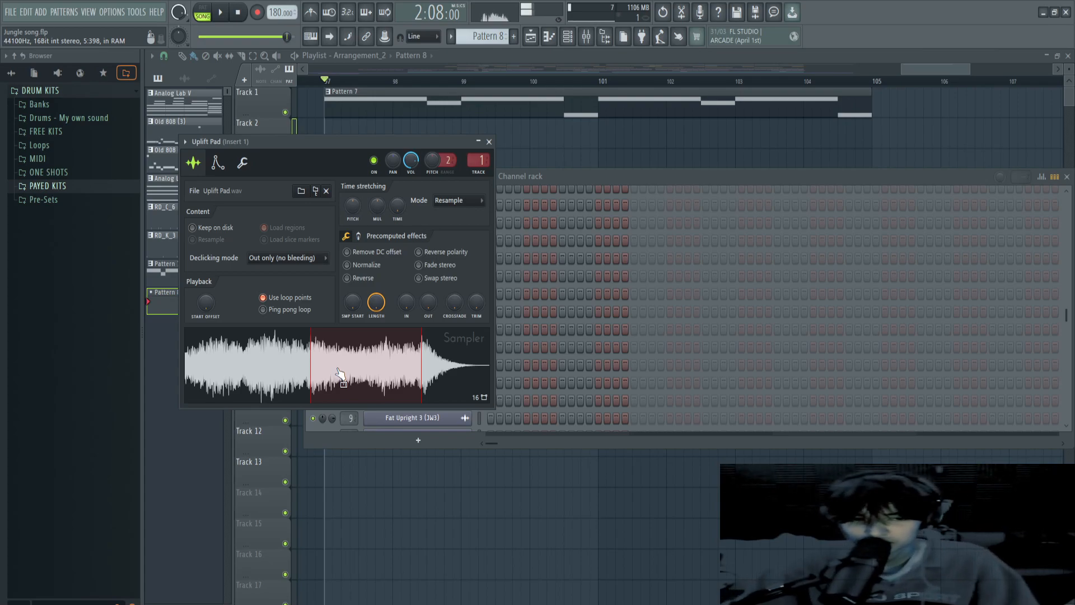
Close the sampler settings and open the Uplift Pad piano roll for Pattern 7.
{"action": "left_click", "coordinate": [588, 176]}
{"action": "left_click", "coordinate": [417, 349]}
{"action": "right_click", "coordinate": [416, 352]}
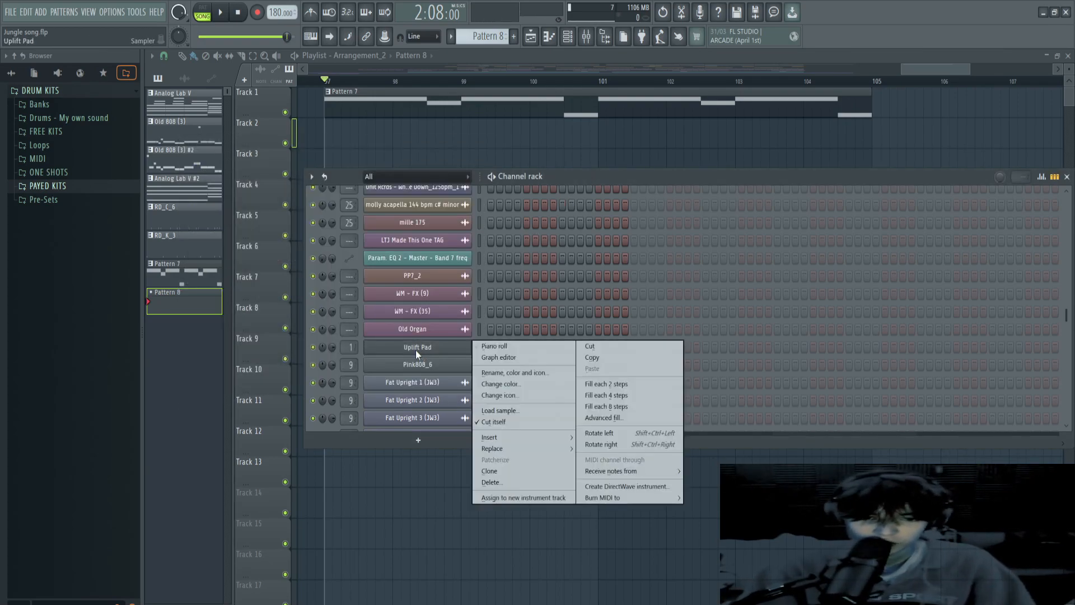
{"action": "left_click", "coordinate": [494, 346]}
{"action": "double_click", "coordinate": [832, 381]}
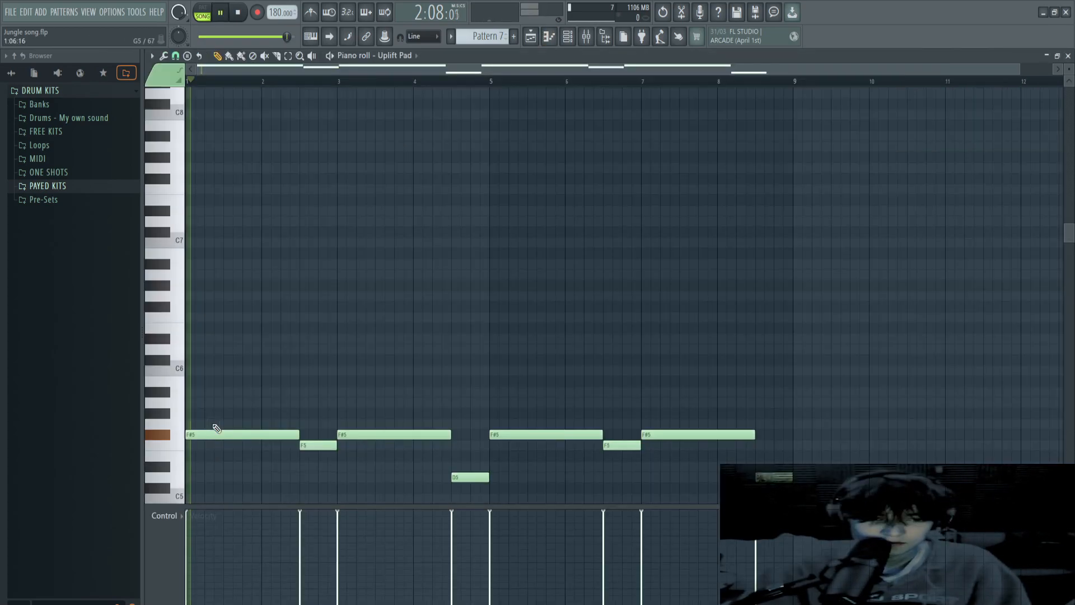
{"action": "scroll", "coordinate": [228, 413], "scroll_direction": "down", "scroll_amount": 2}
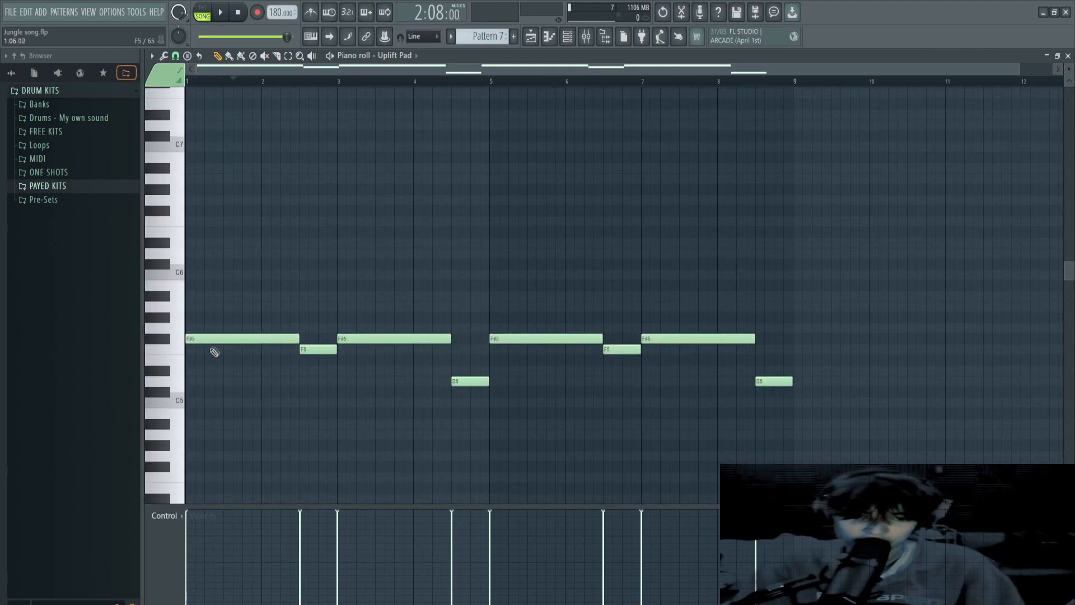
Select all notes of the Uplift Pad melody in Pattern 7 and play them back.
{"action": "left_click_drag", "start_coordinate": [225, 326], "coordinate": [834, 419]}
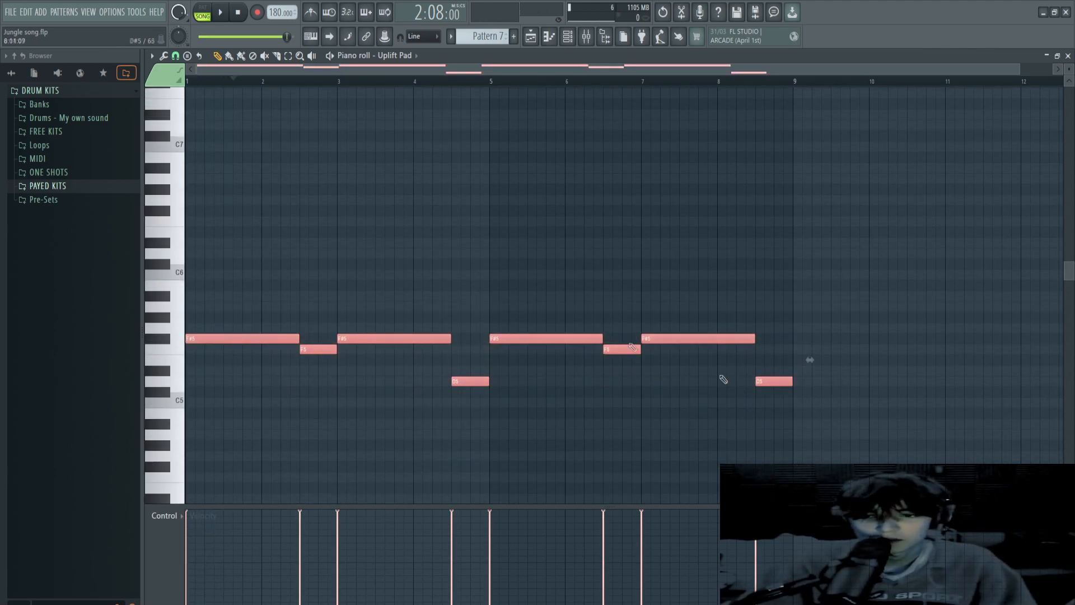
{"action": "left_click_drag", "start_coordinate": [339, 270], "coordinate": [770, 403]}
{"action": "key", "text": "ctrl+a"}
{"action": "key", "text": "space"}
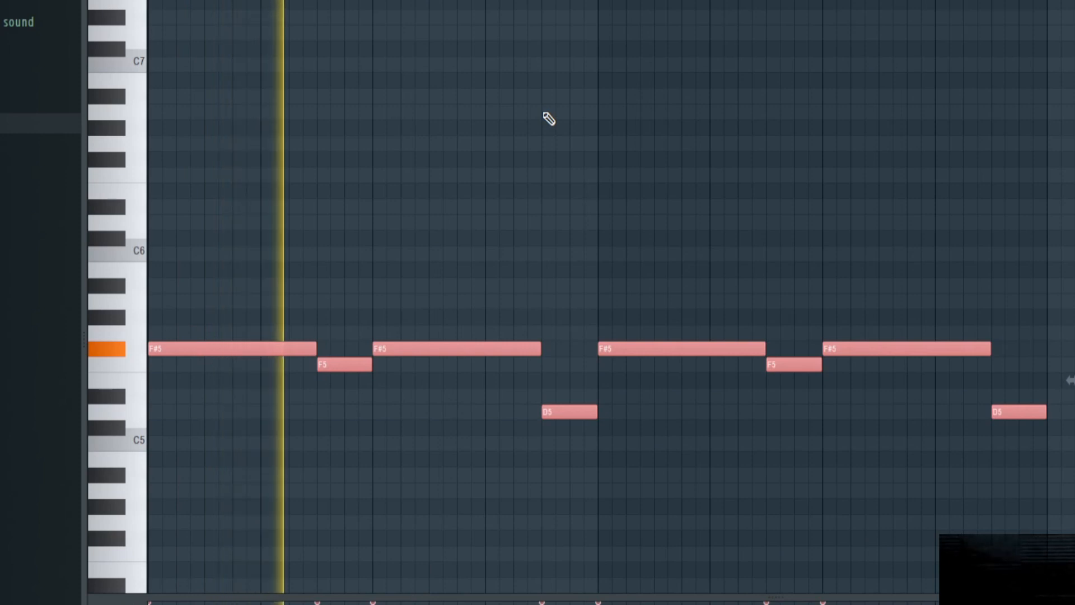
{"action": "scroll", "coordinate": [529, 123], "scroll_direction": "down", "scroll_amount": 2}
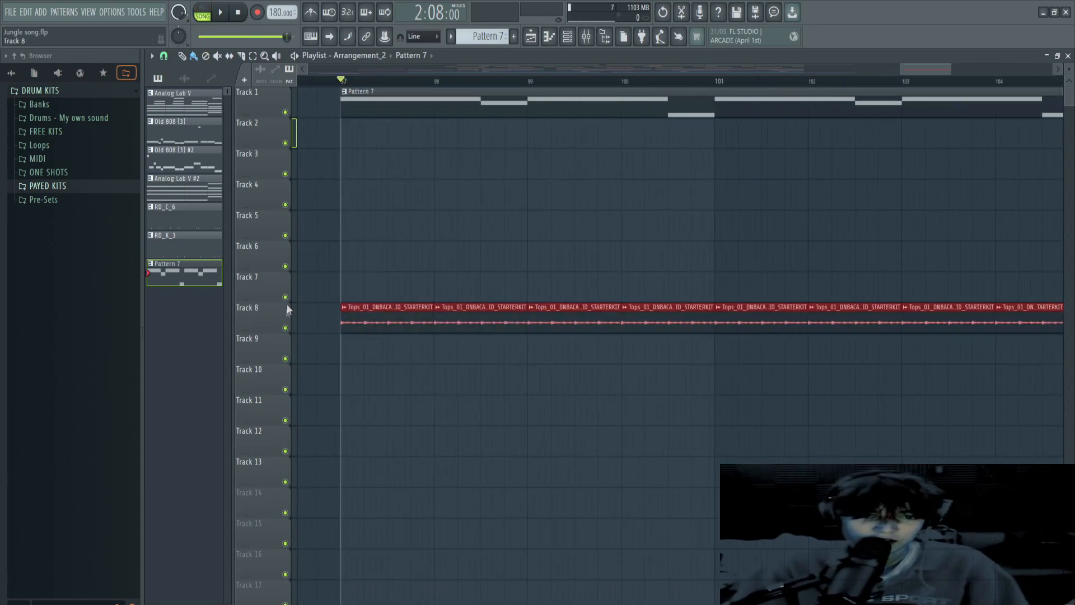
Solo Track 8, play the Tops loop clips from bar 97, and inspect their mixer channel, Insert 11.
{"action": "right_click", "coordinate": [286, 328]}
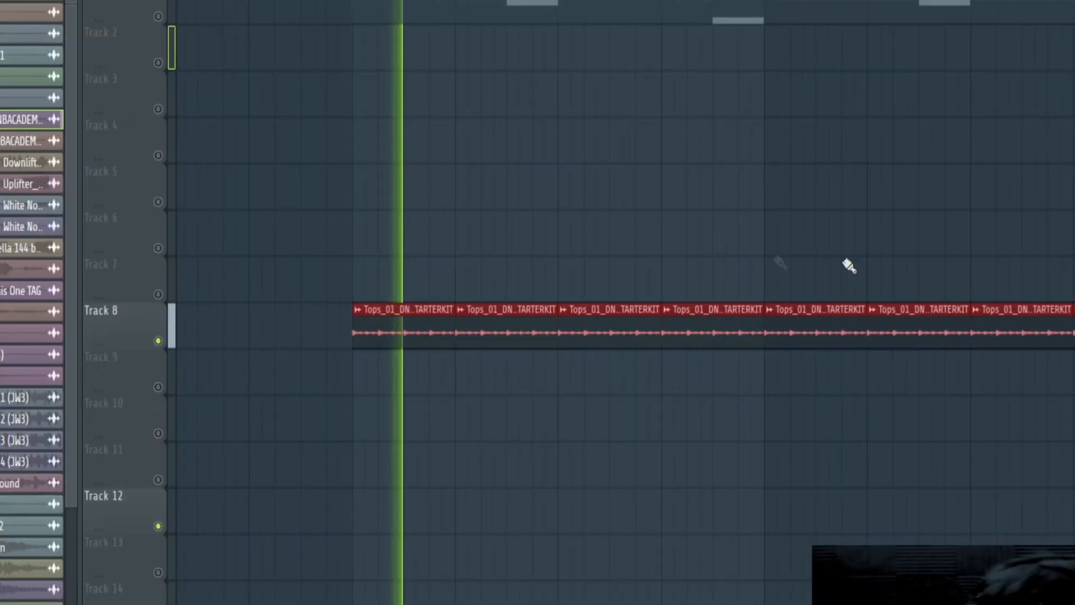
{"action": "scroll", "coordinate": [847, 264], "scroll_direction": "up", "scroll_amount": 2}
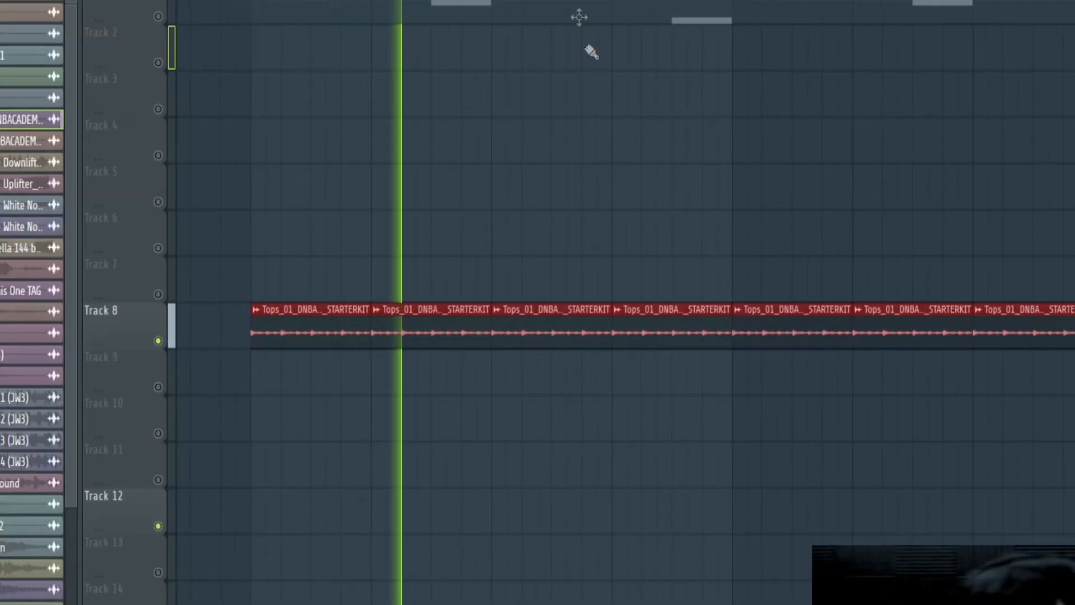
{"action": "double_click", "coordinate": [529, 309]}
{"action": "key", "text": "Escape"}
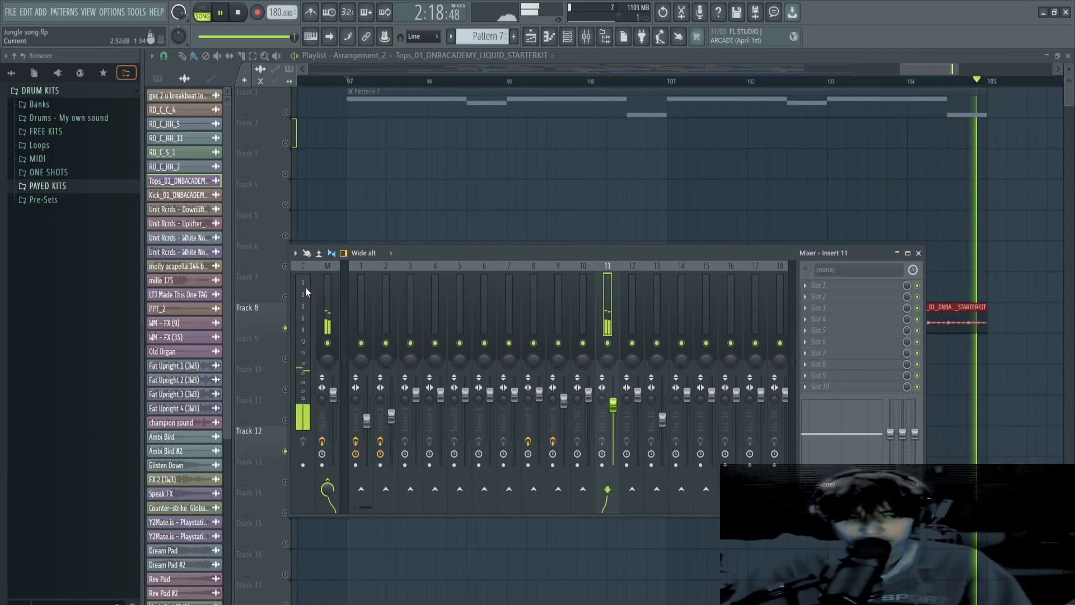
{"action": "key", "text": "F9"}
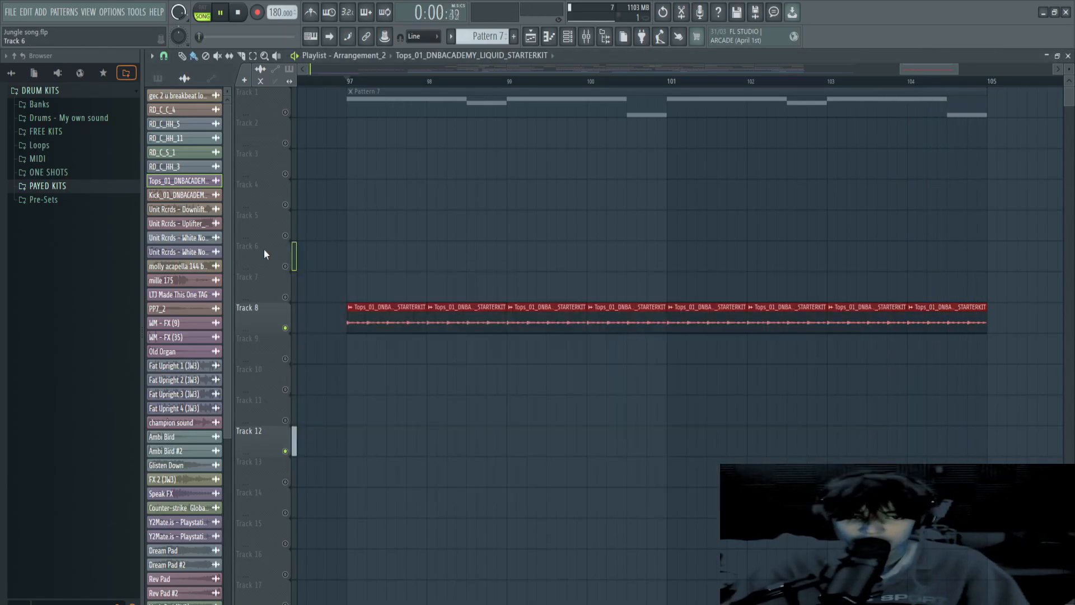
{"action": "key", "text": "space"}
Copy the two RD_C_6 pattern clips from the earlier section to bars 97 and 101 on Track 7.
{"action": "scroll", "coordinate": [857, 377], "scroll_direction": "down", "scroll_amount": 6}
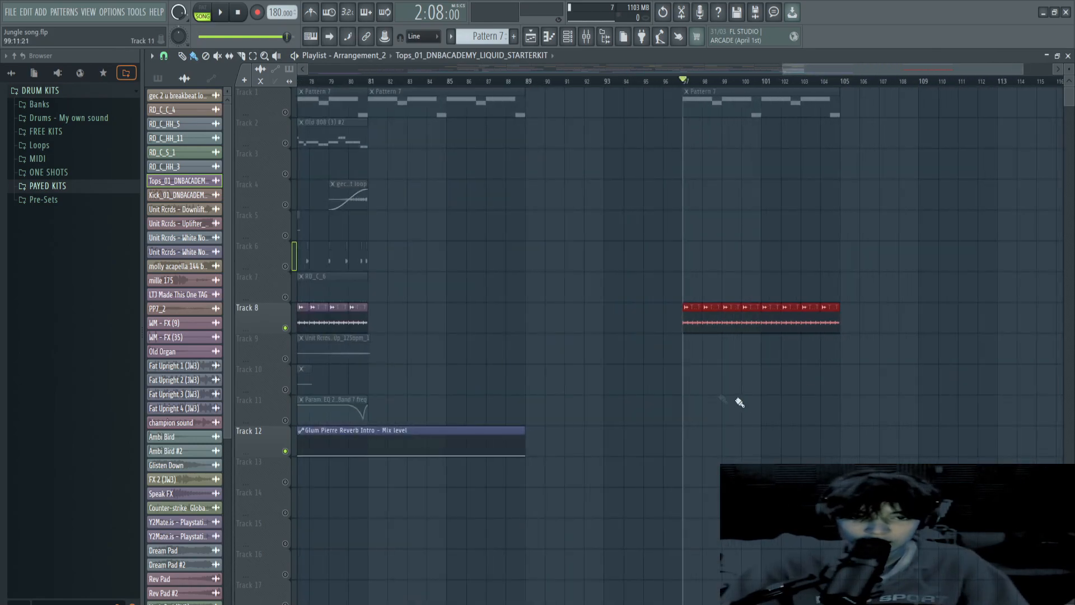
{"action": "scroll", "coordinate": [566, 392], "scroll_direction": "up", "scroll_amount": 3}
{"action": "left_click_drag", "start_coordinate": [658, 301], "coordinate": [508, 272]}
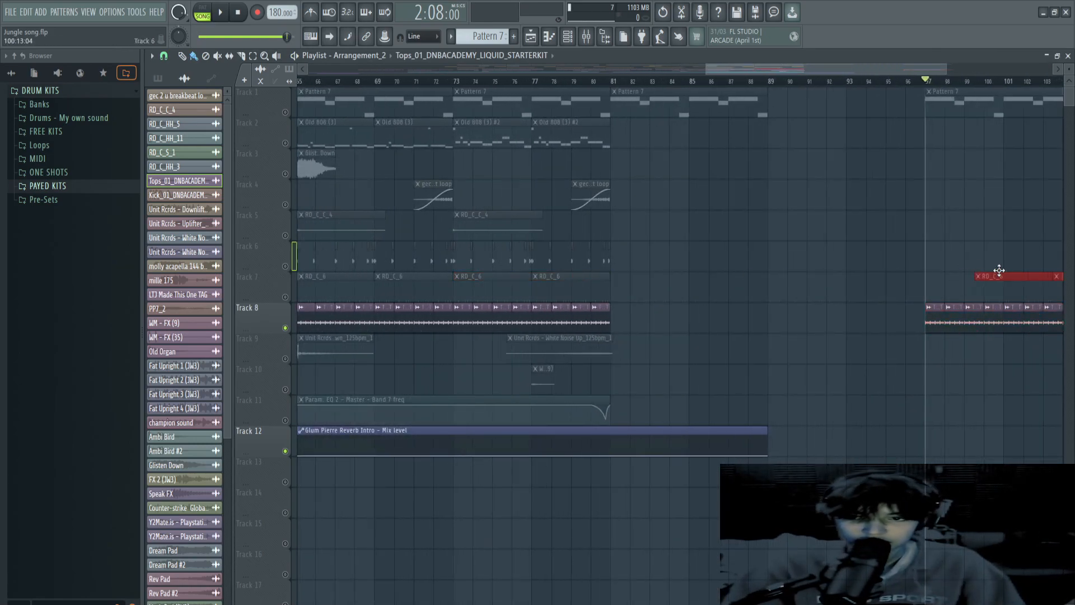
{"action": "left_click_drag", "start_coordinate": [1000, 270], "coordinate": [910, 280]}
{"action": "scroll", "coordinate": [952, 297], "scroll_direction": "up", "scroll_amount": 3}
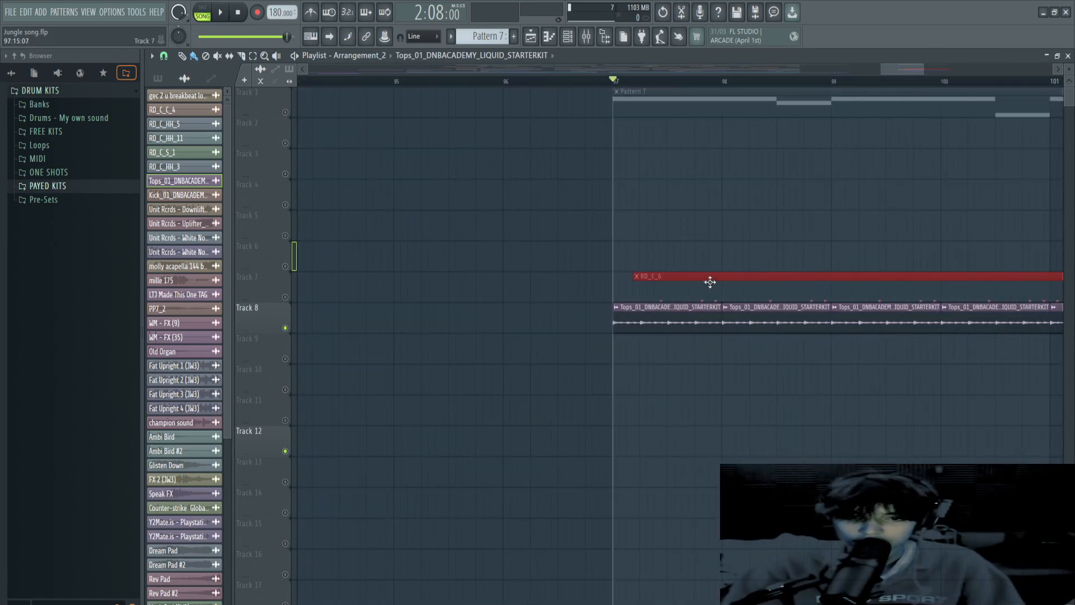
{"action": "left_click", "coordinate": [693, 283]}
{"action": "scroll", "coordinate": [697, 280], "scroll_direction": "down", "scroll_amount": 4}
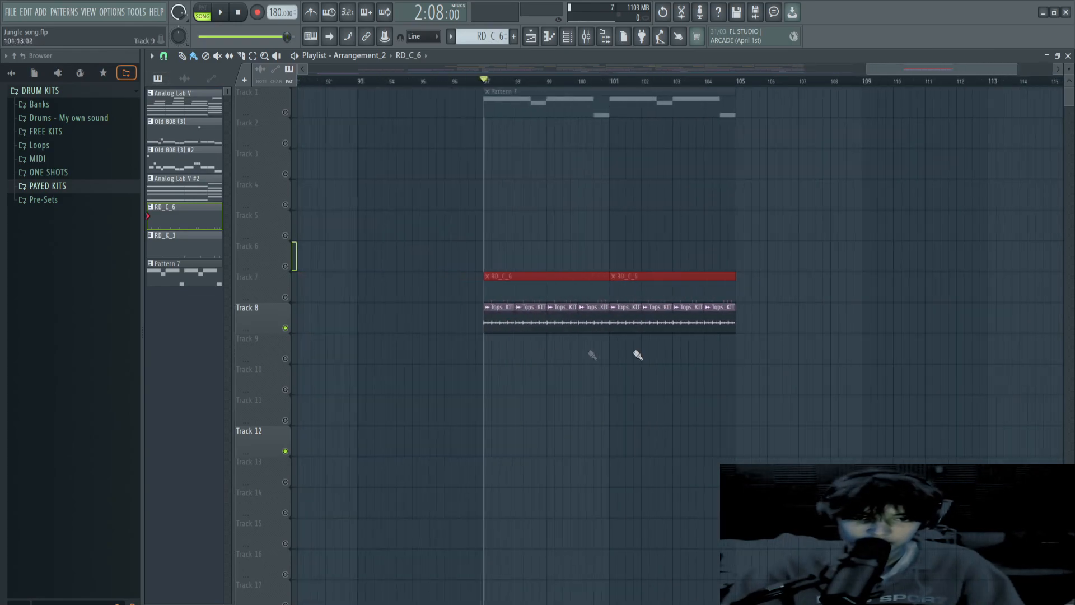
Solo Track 7 and play the RD_C_6 clips from bar 97.
{"action": "scroll", "coordinate": [638, 355], "scroll_direction": "up", "scroll_amount": 3}
{"action": "key", "text": "space"}
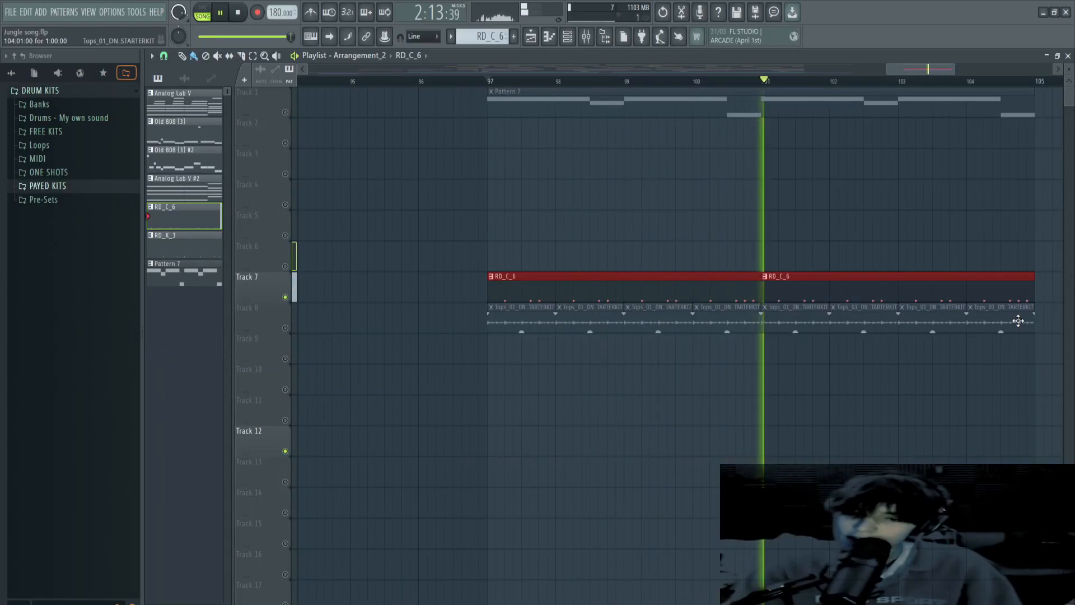
{"action": "key", "text": "space"}
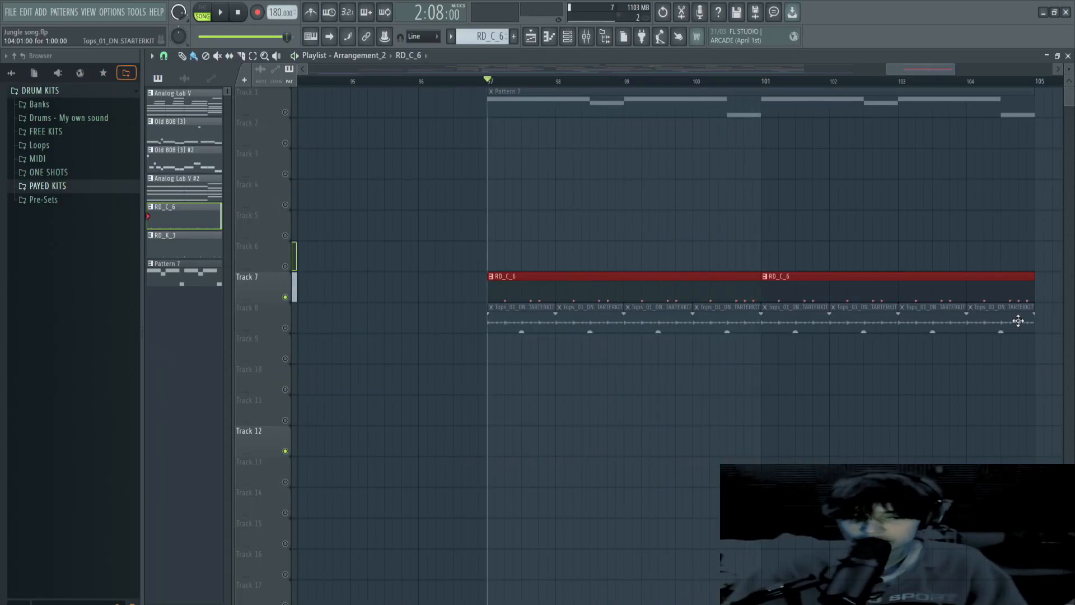
Copy the kick clips to Track 6 from bar 97 and the gec 2 u breakbeat loop clip to bar 99 on Track 4.
{"action": "scroll", "coordinate": [732, 319], "scroll_direction": "down", "scroll_amount": 5}
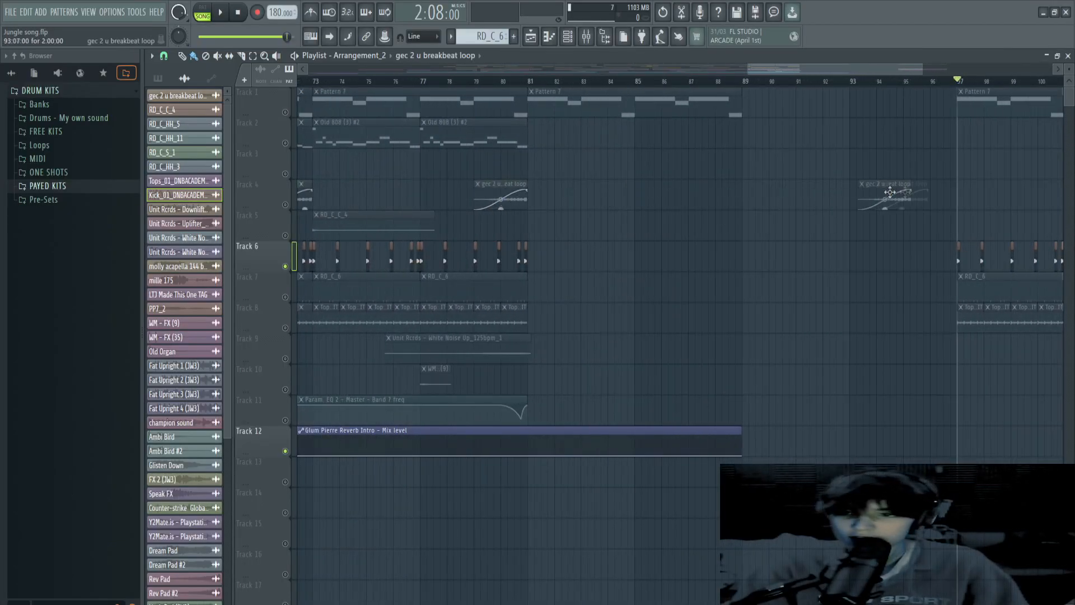
{"action": "scroll", "coordinate": [780, 192], "scroll_direction": "up", "scroll_amount": 3}
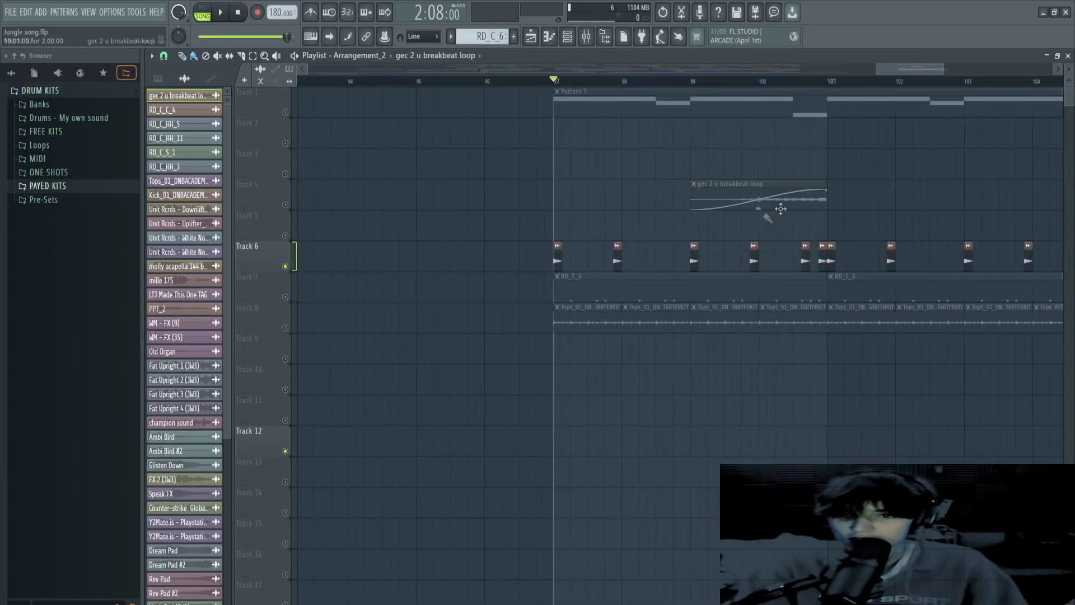
{"action": "scroll", "coordinate": [781, 209], "scroll_direction": "up", "scroll_amount": 2}
Solo Track 4 and play the gec 2 u breakbeat loop first without and again with its fade-in curve.
{"action": "left_click", "coordinate": [247, 185]}
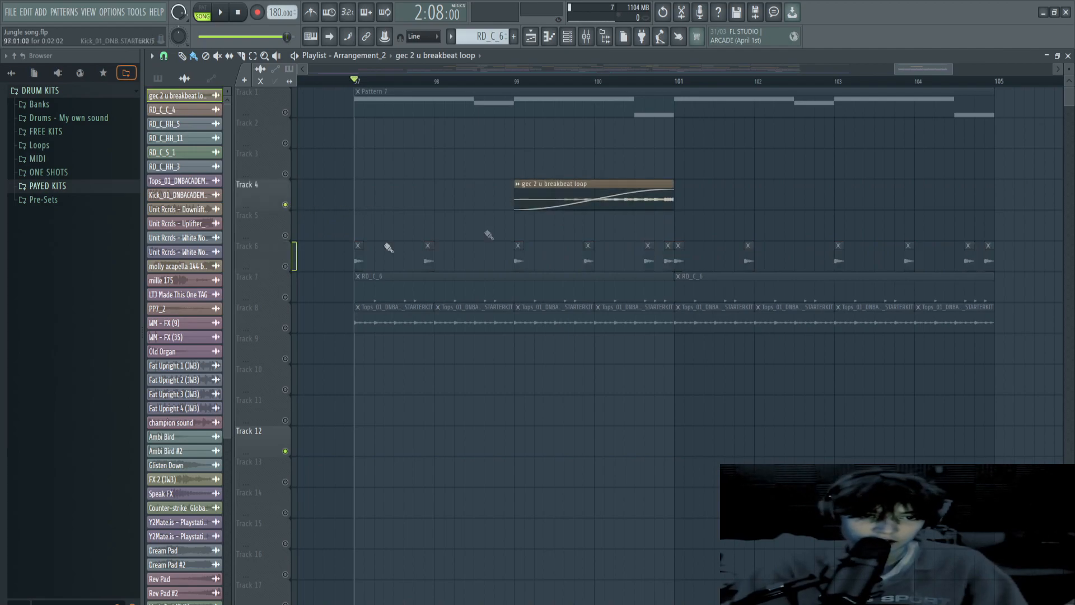
{"action": "scroll", "coordinate": [400, 83], "scroll_direction": "up", "scroll_amount": 2}
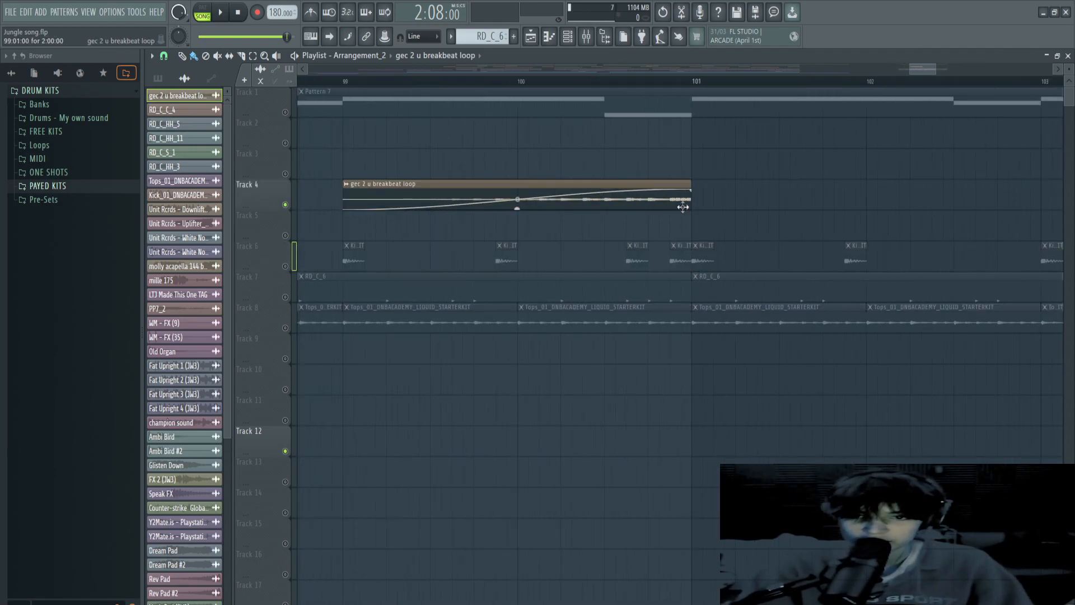
{"action": "scroll", "coordinate": [388, 203], "scroll_direction": "down", "scroll_amount": 1}
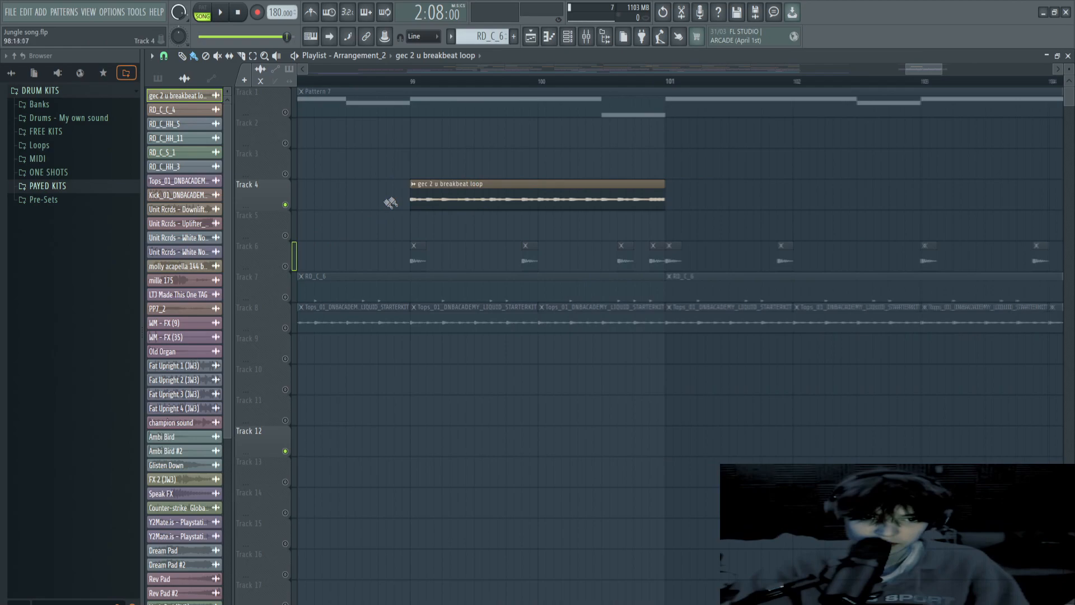
{"action": "key", "text": "space"}
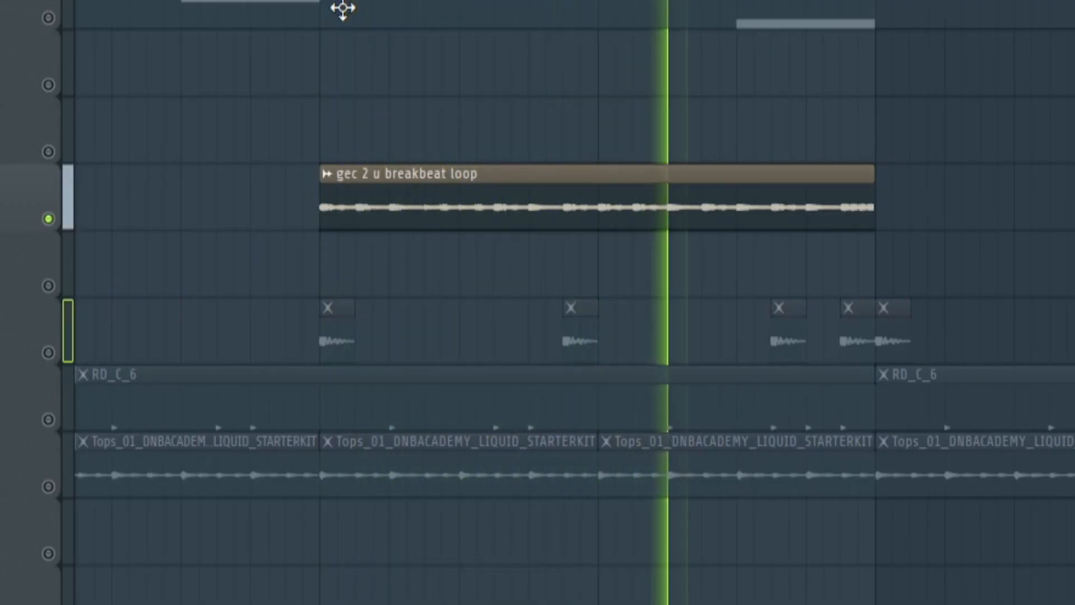
{"action": "key", "text": "space"}
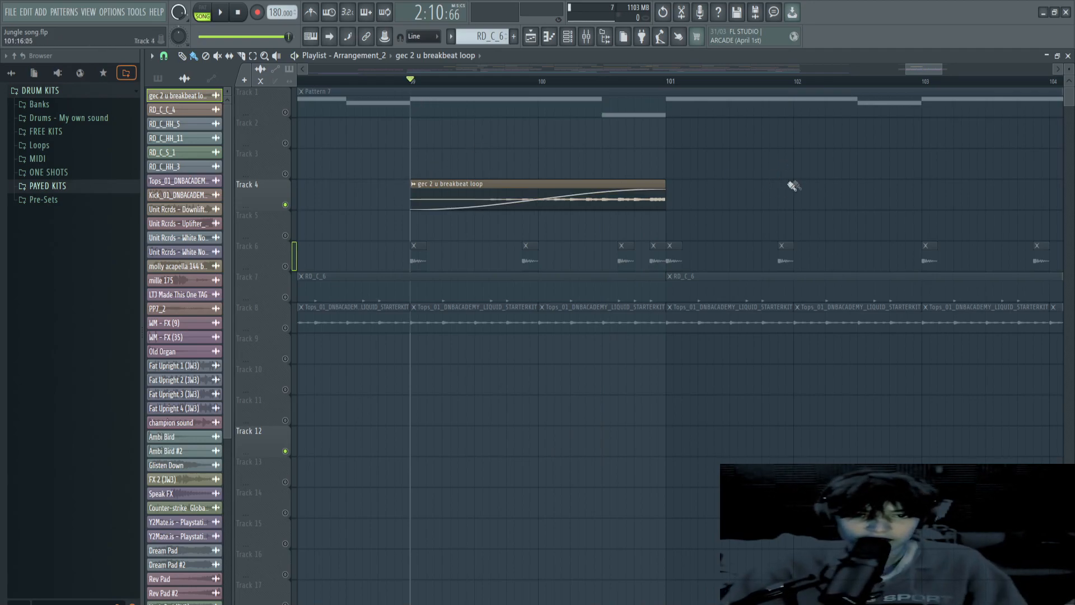
{"action": "key", "text": "space"}
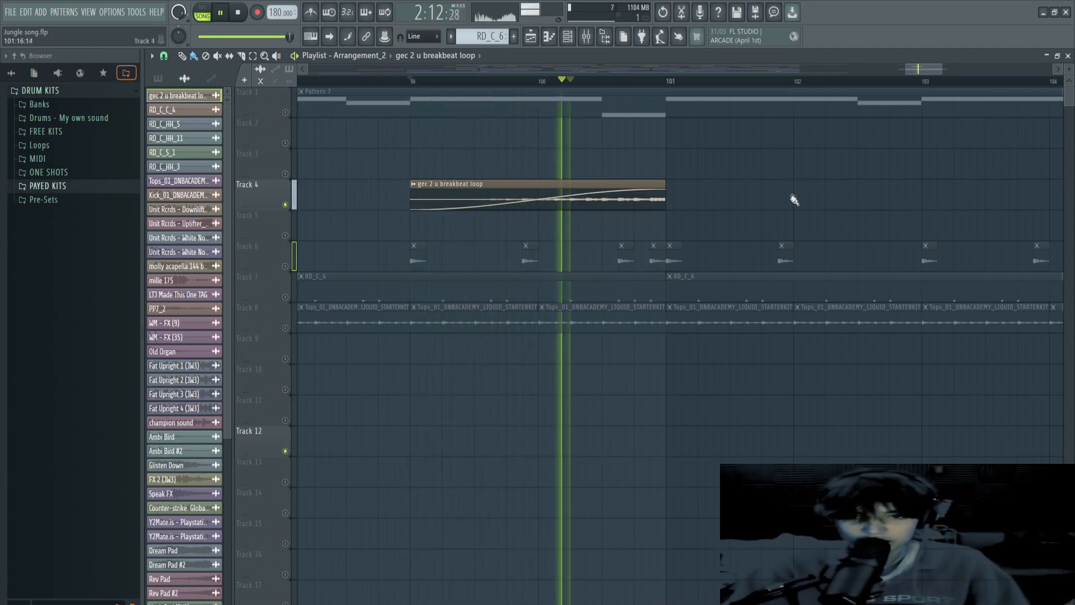
{"action": "key", "text": "space"}
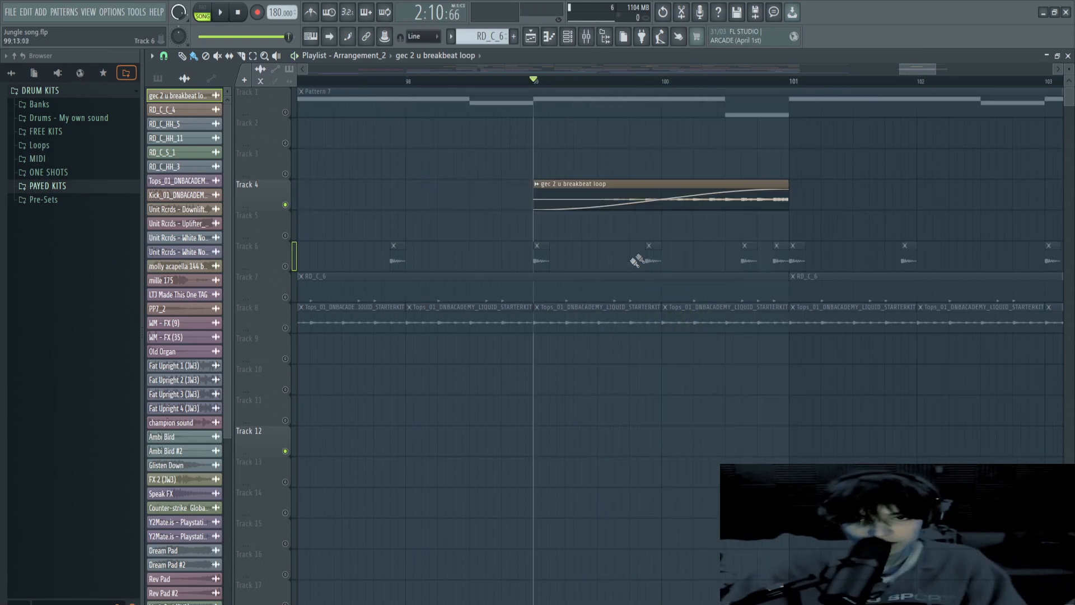
Move the gec 2 u breakbeat loop to bar 103 and copy the Old 808 (3) and Old 808 (3) #2 clips to Track 2 from bar 97.
{"action": "scroll", "coordinate": [634, 262], "scroll_direction": "down", "scroll_amount": 2}
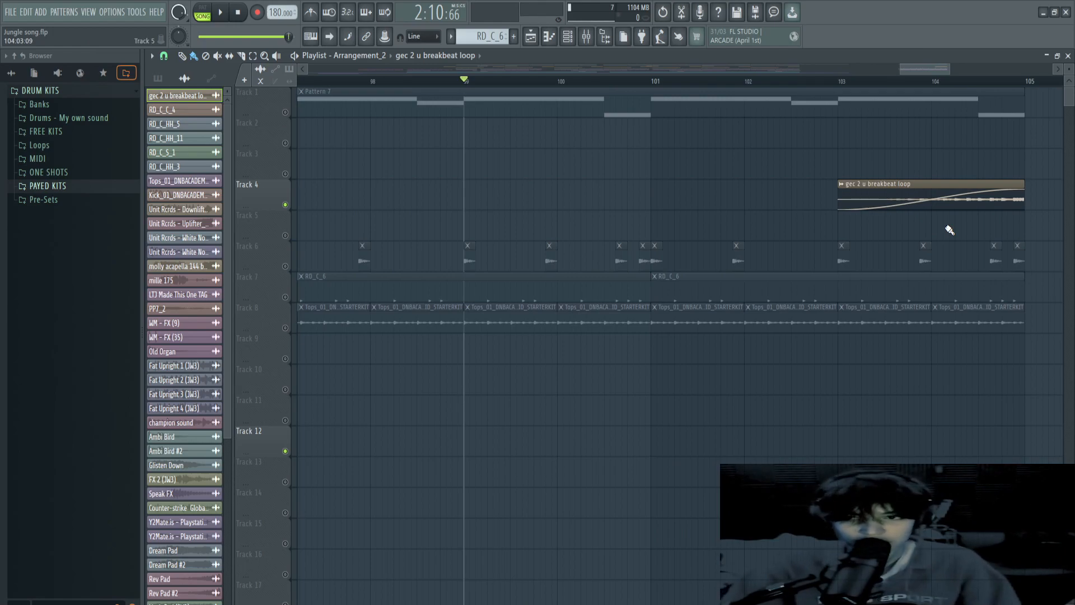
{"action": "scroll", "coordinate": [846, 241], "scroll_direction": "down", "scroll_amount": 2}
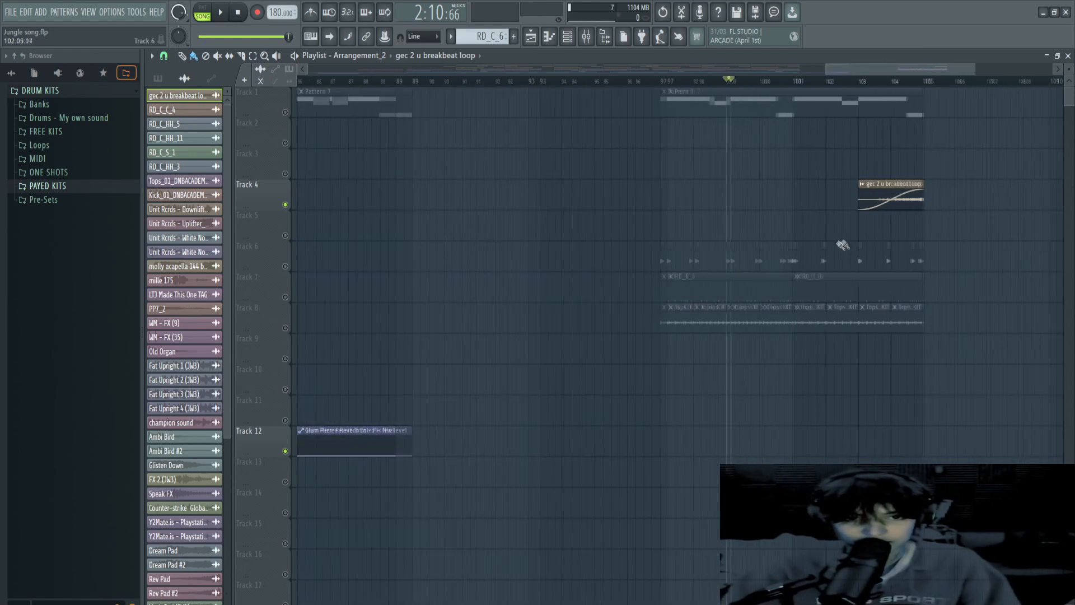
{"action": "left_click_drag", "start_coordinate": [907, 98], "coordinate": [552, 127]}
{"action": "scroll", "coordinate": [478, 166], "scroll_direction": "up", "scroll_amount": 3}
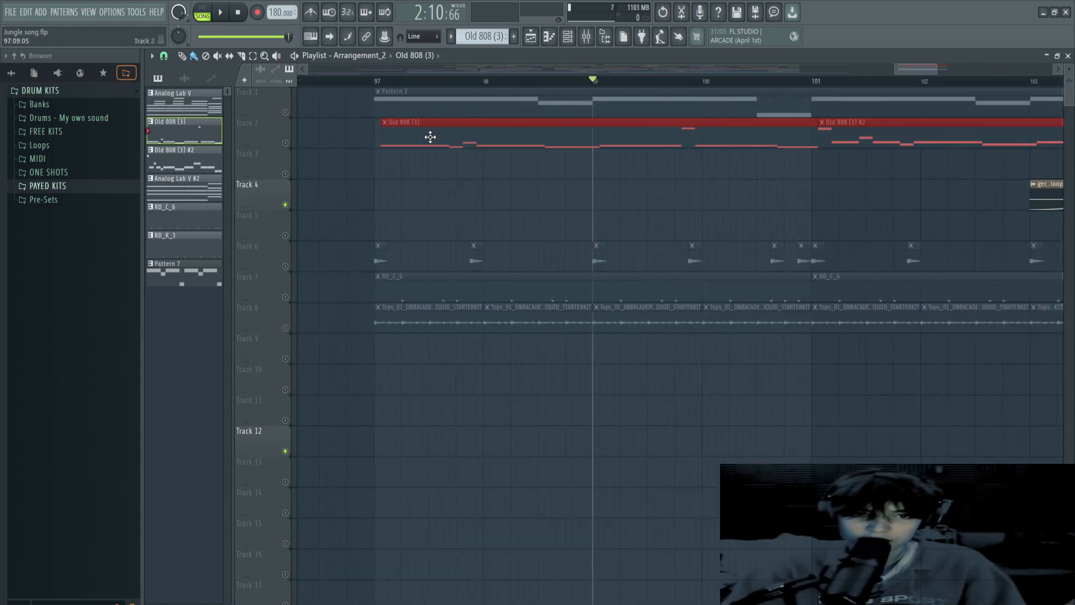
Solo Track 2 and play the Old 808 bass clips from bar 97.
{"action": "right_click", "coordinate": [286, 143]}
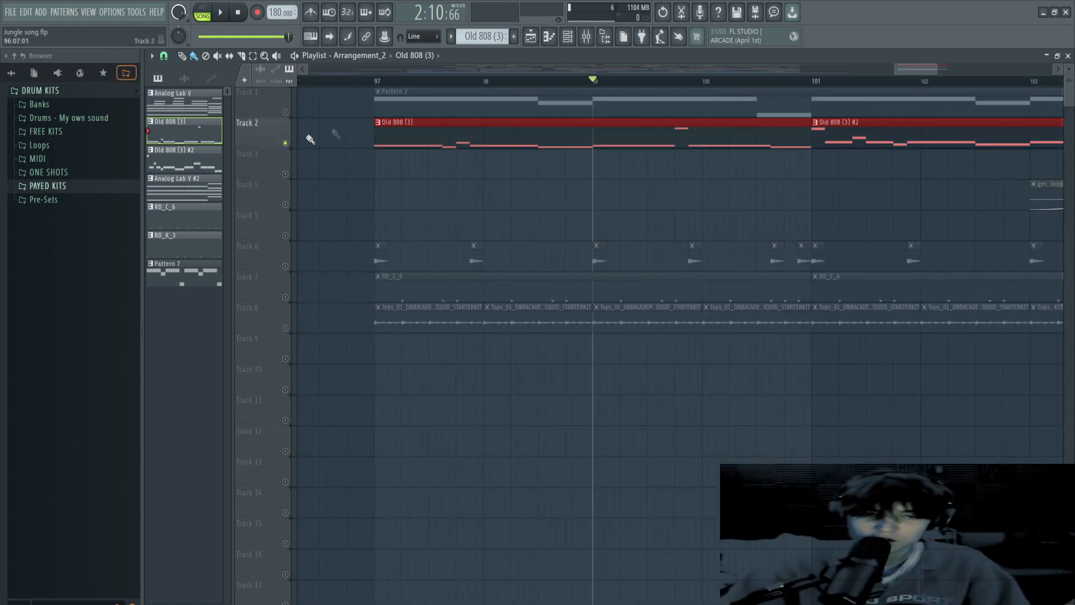
{"action": "left_click", "coordinate": [378, 82]}
{"action": "scroll", "coordinate": [529, 139], "scroll_direction": "down", "scroll_amount": 4}
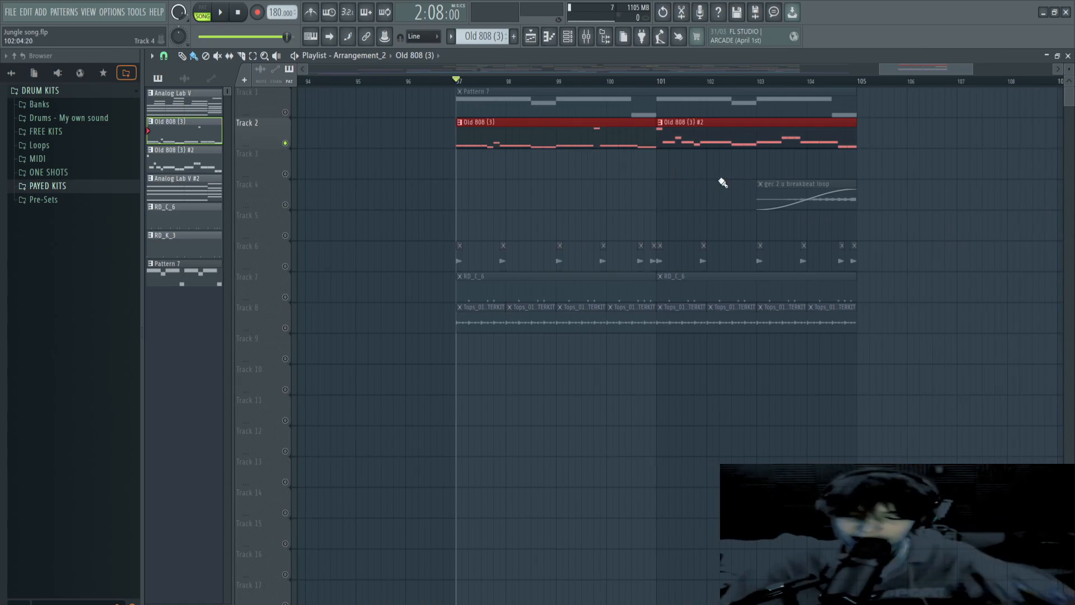
{"action": "left_click", "coordinate": [590, 156]}
{"action": "scroll", "coordinate": [629, 170], "scroll_direction": "up", "scroll_amount": 3}
{"action": "scroll", "coordinate": [607, 233], "scroll_direction": "down", "scroll_amount": 3}
{"action": "scroll", "coordinate": [582, 151], "scroll_direction": "up", "scroll_amount": 3}
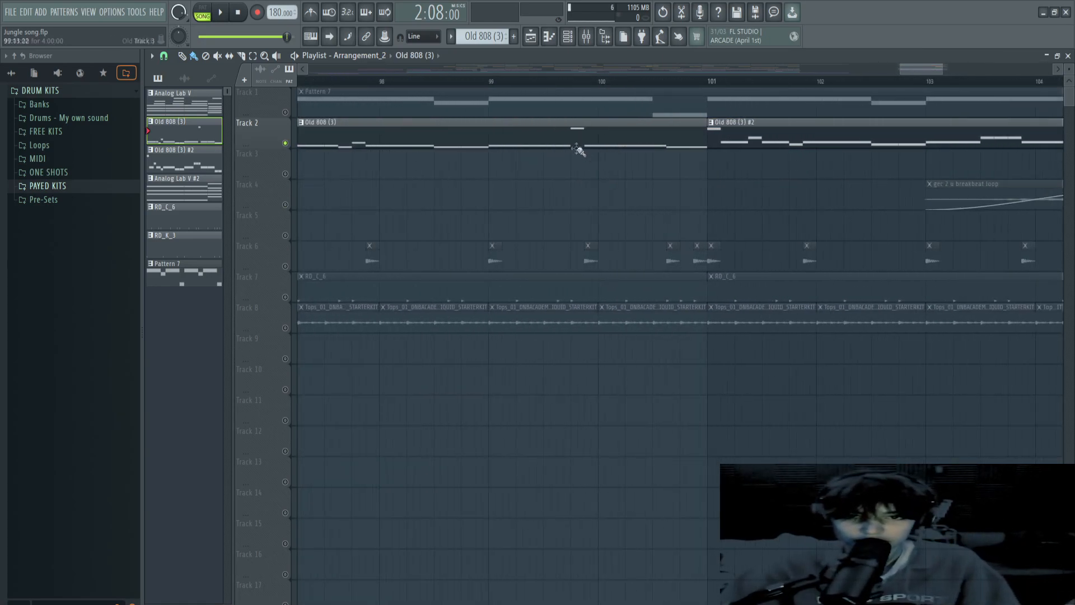
{"action": "scroll", "coordinate": [646, 185], "scroll_direction": "down", "scroll_amount": 3}
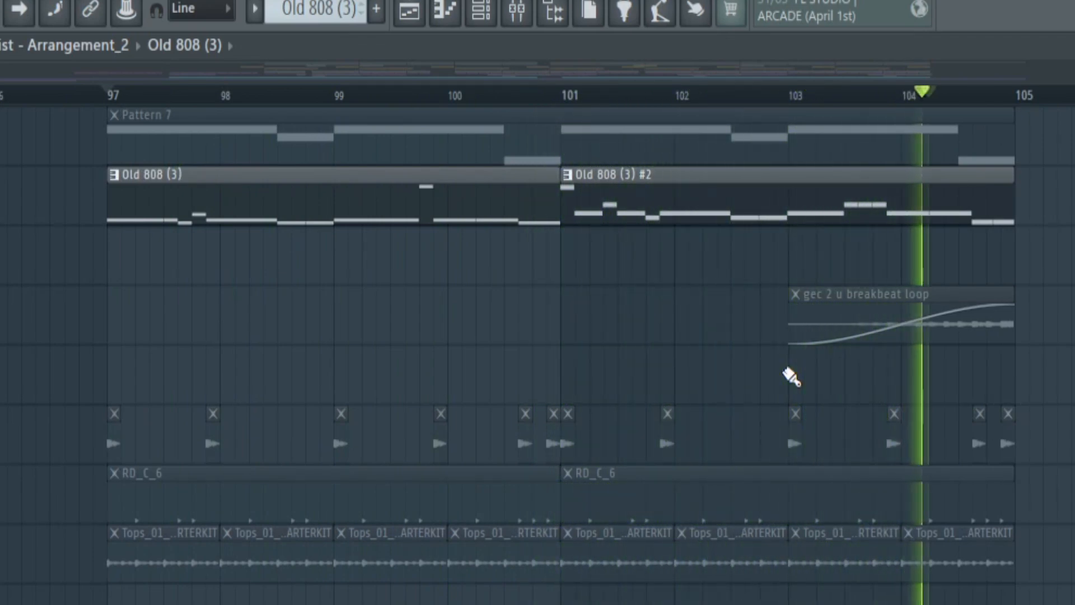
Unsolo Track 2 and play the full section from bar 97 with every track active.
{"action": "key", "text": "space"}
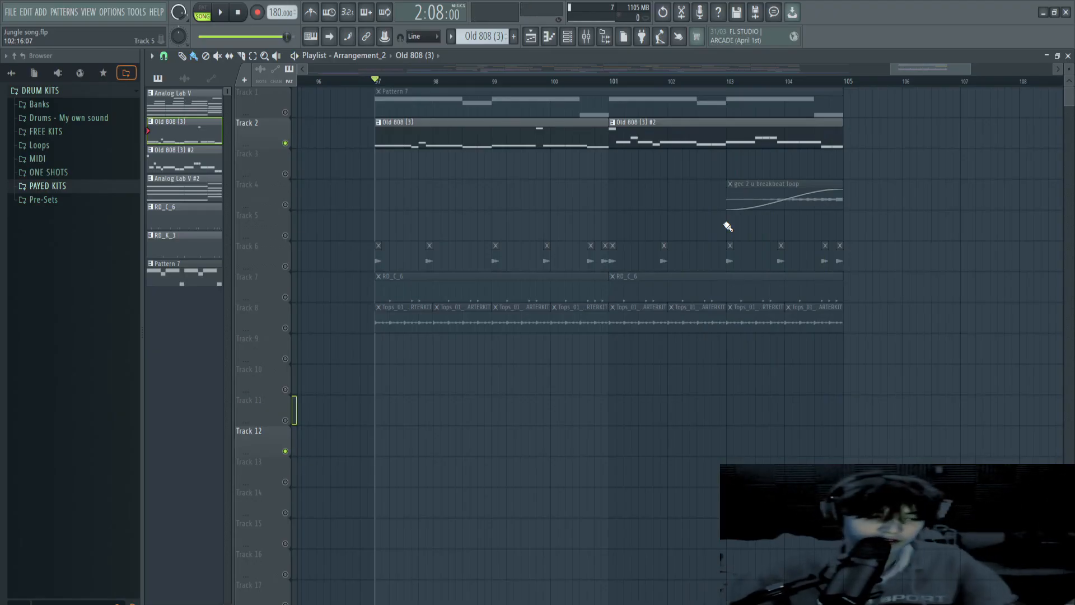
{"action": "right_click", "coordinate": [286, 112]}
{"action": "right_click", "coordinate": [285, 113]}
{"action": "key", "text": "space"}
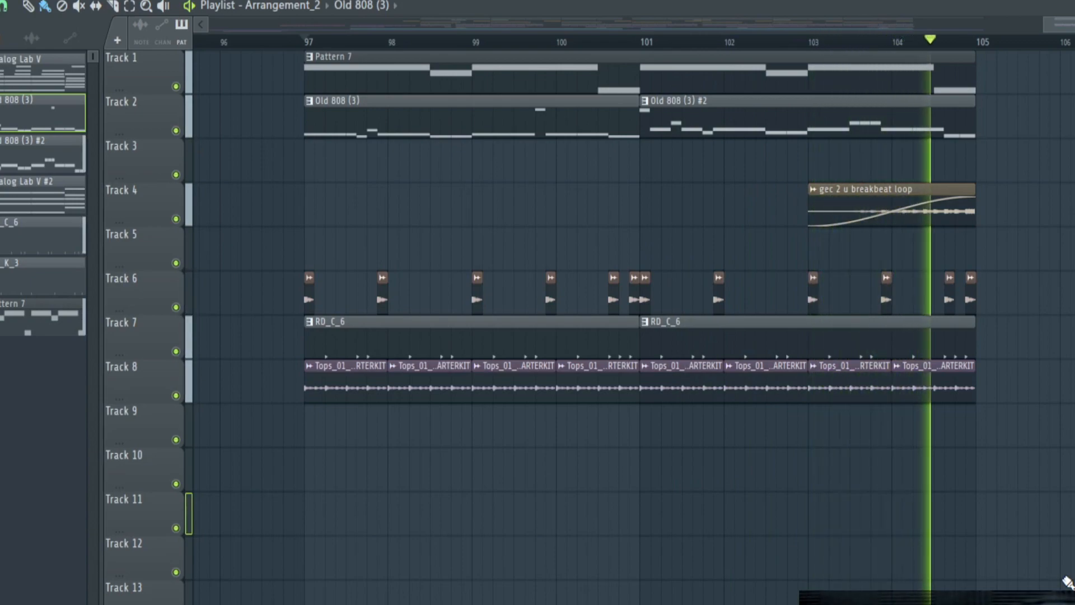
{"action": "key", "text": "space"}
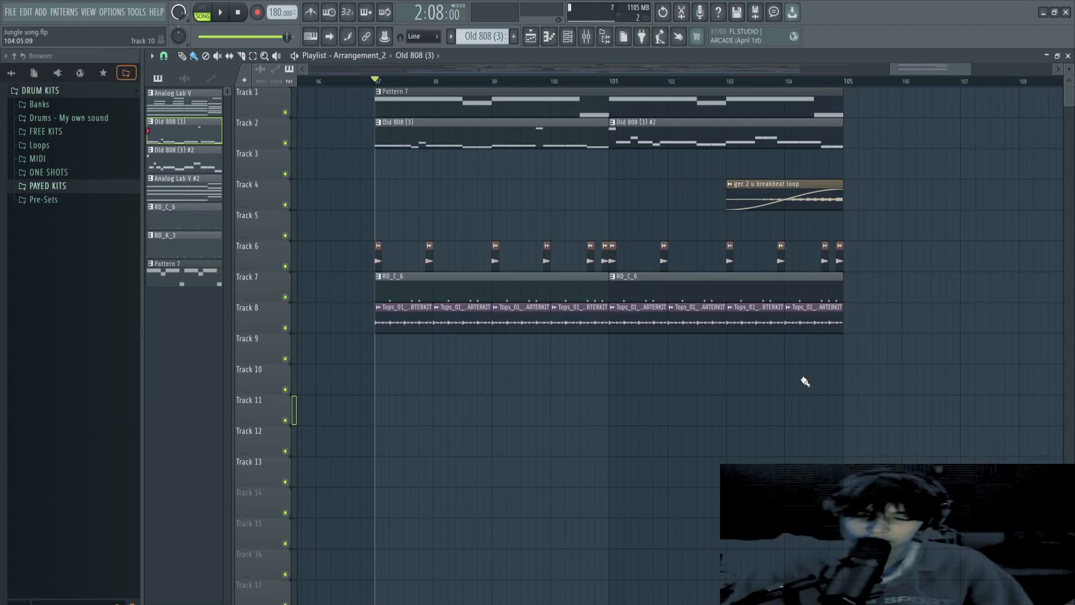
Select the rebuilt section's clips from bar 97 to 105 and delete them from the playlist.
{"action": "left_click", "coordinate": [588, 41]}
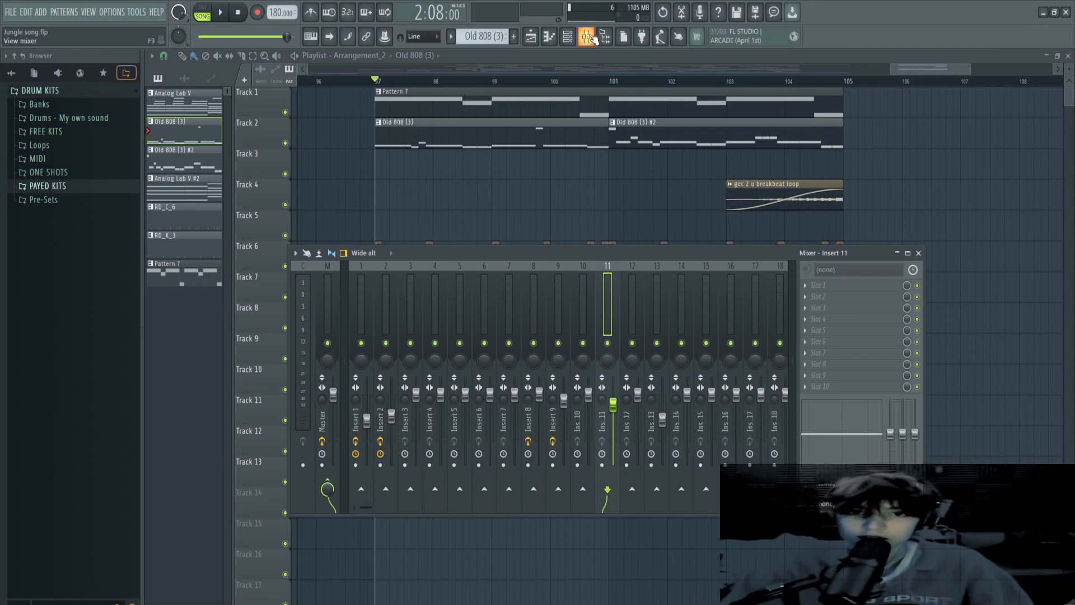
{"action": "left_click", "coordinate": [590, 38]}
{"action": "key", "text": "ctrl+a"}
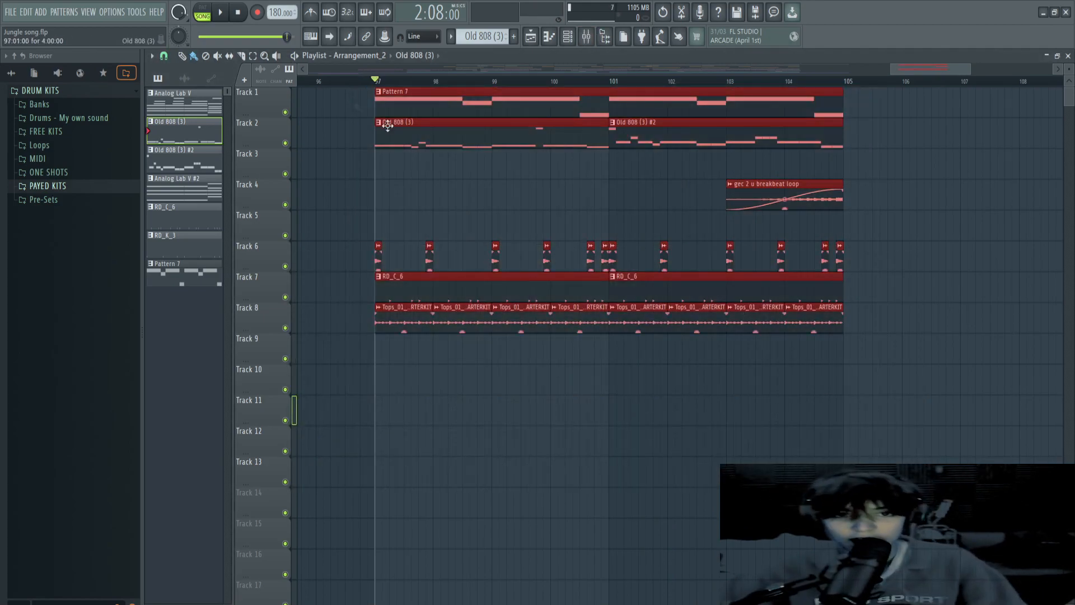
{"action": "left_click", "coordinate": [702, 262]}
{"action": "scroll", "coordinate": [701, 259], "scroll_direction": "down", "scroll_amount": 5}
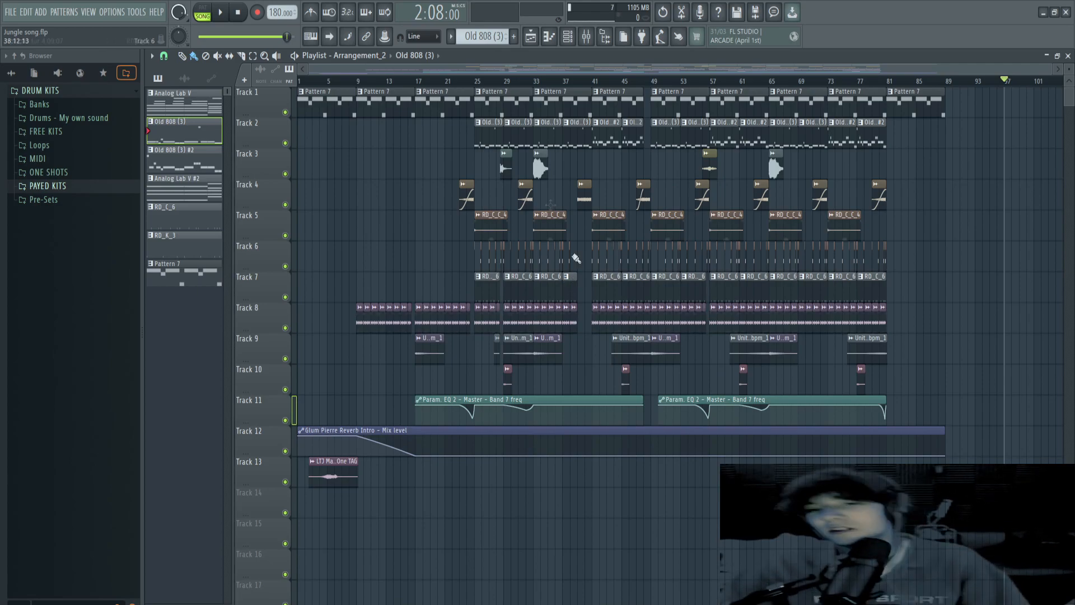
Solo Track 5, play its RD_C_C_4 clip from bar 25 and unmute Track 12 as well.
{"action": "left_click", "coordinate": [469, 82]}
{"action": "scroll", "coordinate": [361, 224], "scroll_direction": "up", "scroll_amount": 6}
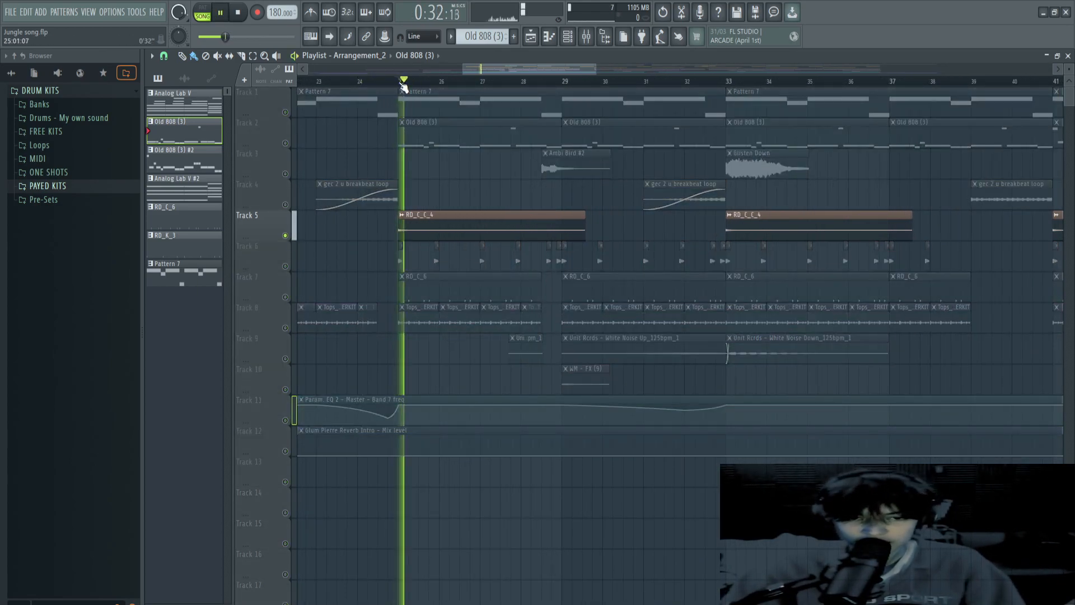
{"action": "left_click", "coordinate": [285, 451]}
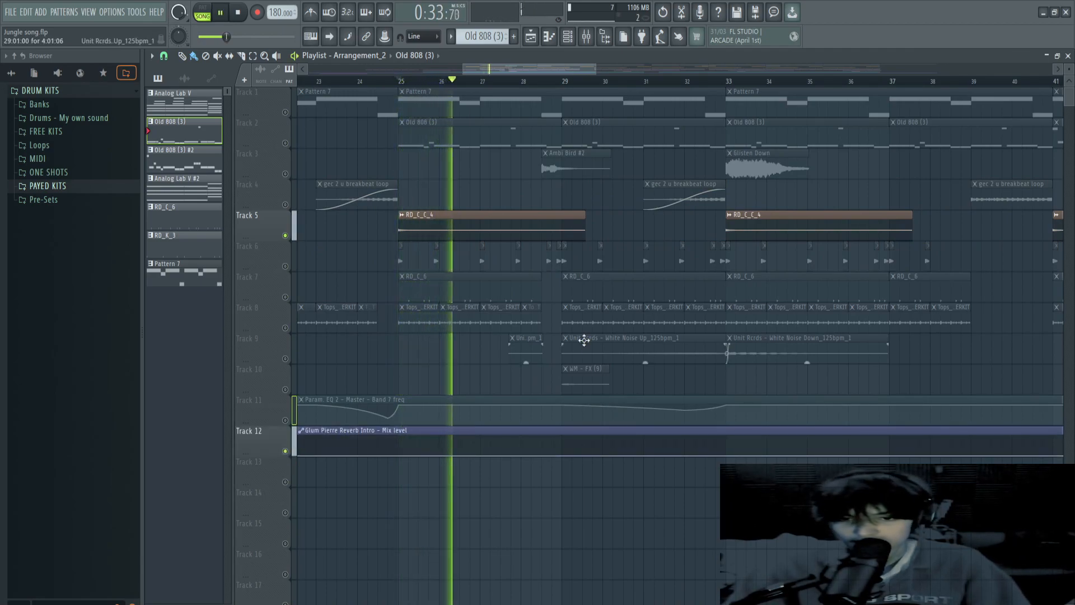
Solo the effect clips on Tracks 9 and 10 with Track 12 unmuted, and play them from just before bar 28.
{"action": "right_click", "coordinate": [285, 359]}
{"action": "key", "text": "space"}
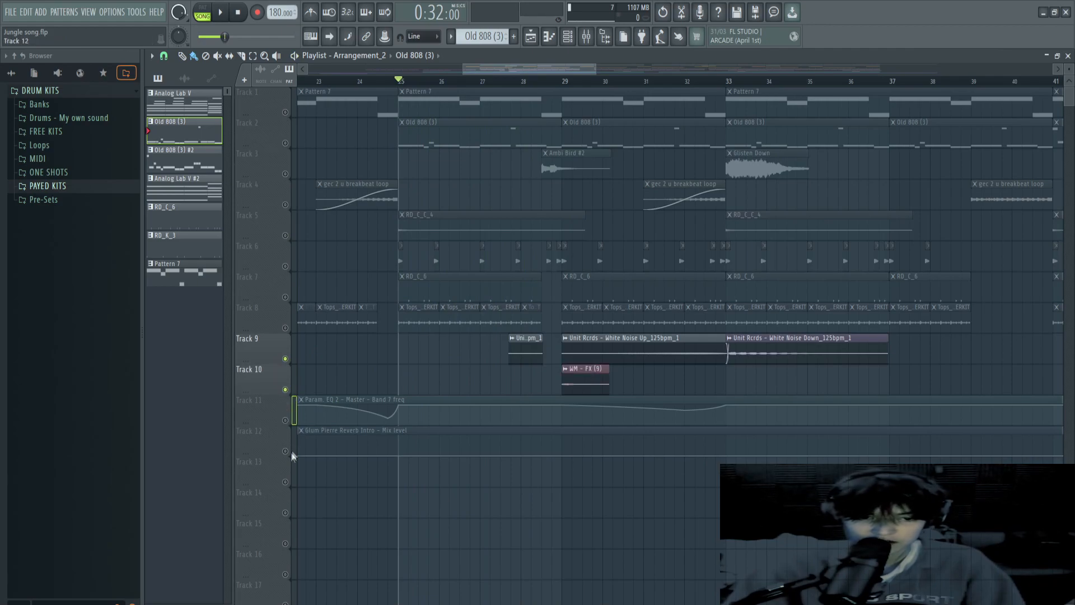
{"action": "left_click", "coordinate": [285, 451]}
{"action": "left_click", "coordinate": [513, 81]}
{"action": "key", "text": "space"}
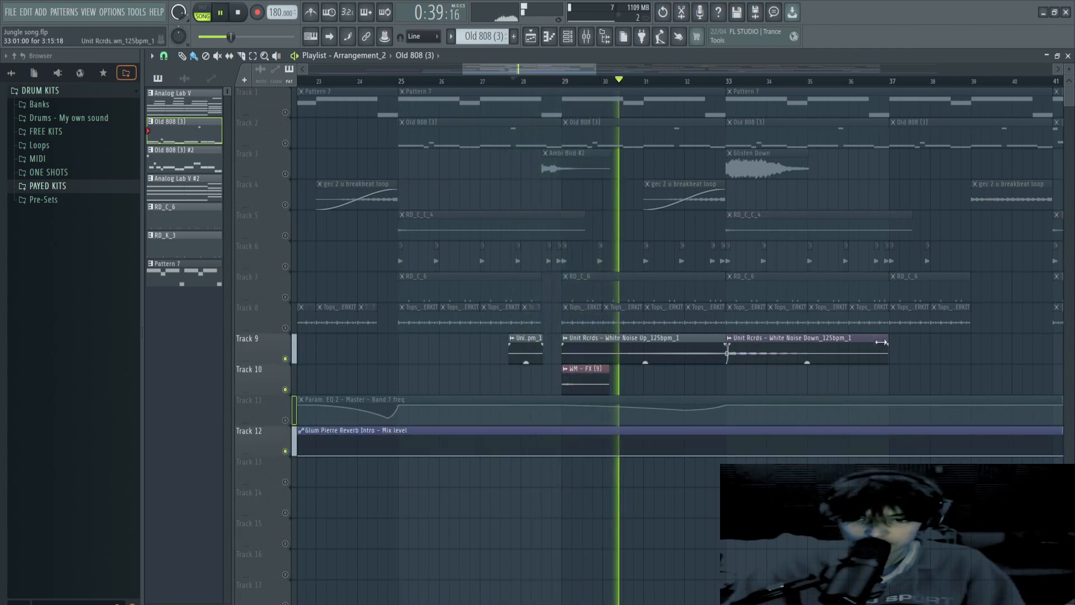
Play the White Noise Down clip at bar 33 and the Track 9 and 10 effects from bar 29.
{"action": "scroll", "coordinate": [863, 326], "scroll_direction": "up", "scroll_amount": 2}
{"action": "left_click", "coordinate": [628, 83]}
{"action": "scroll", "coordinate": [663, 132], "scroll_direction": "down", "scroll_amount": 3}
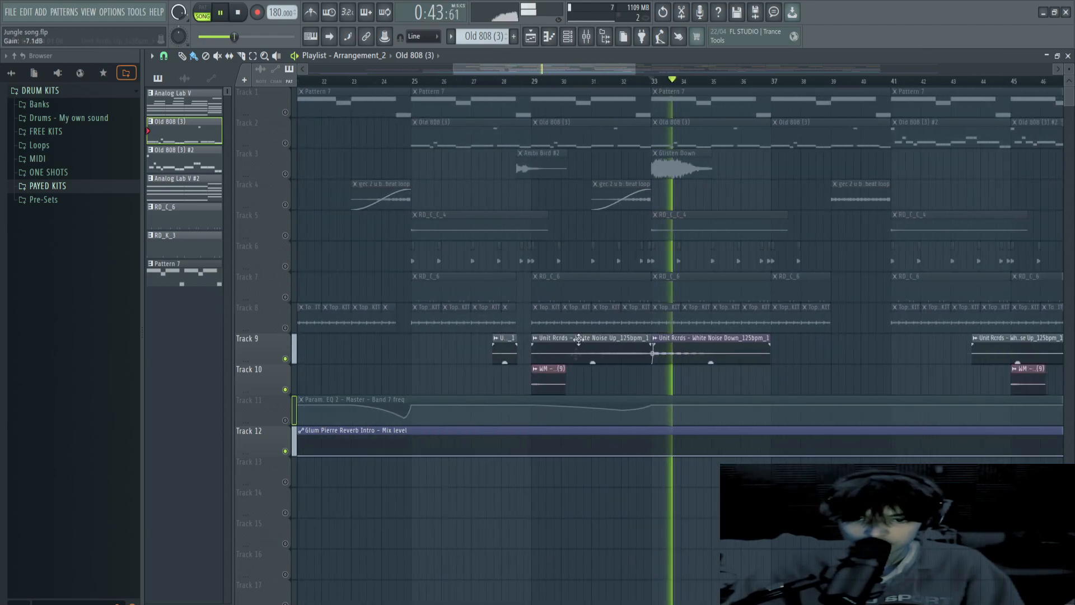
{"action": "scroll", "coordinate": [503, 411], "scroll_direction": "up", "scroll_amount": 3}
{"action": "left_click", "coordinate": [589, 87]}
{"action": "scroll", "coordinate": [446, 200], "scroll_direction": "up", "scroll_amount": 1}
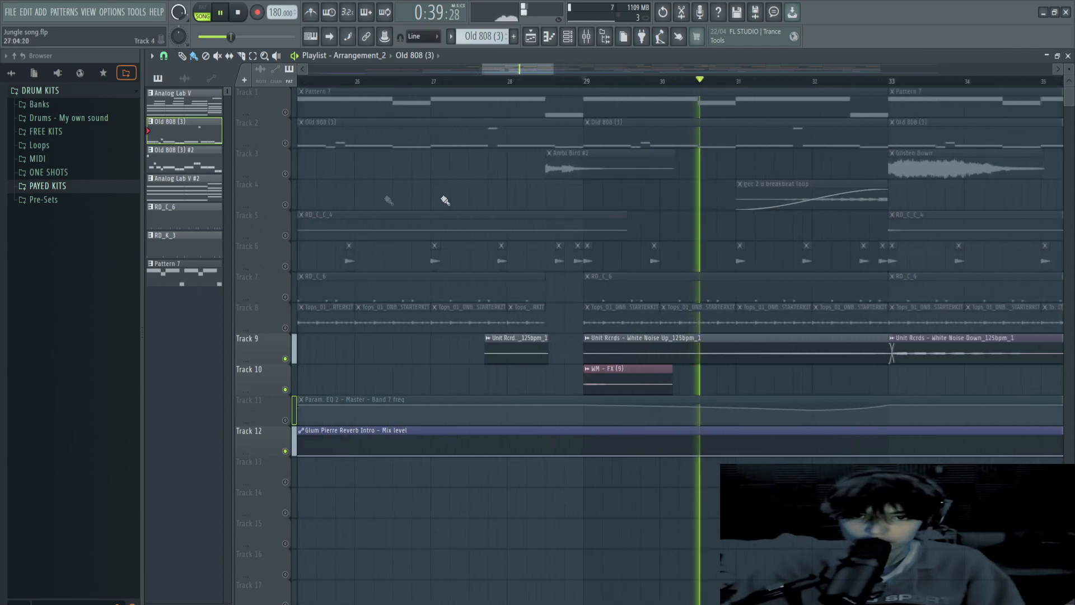
{"action": "key", "text": "space"}
Mute Tracks 9 and 10, unmute Track 3 and play its Ambi Bird #2 clip.
{"action": "left_click", "coordinate": [285, 359]}
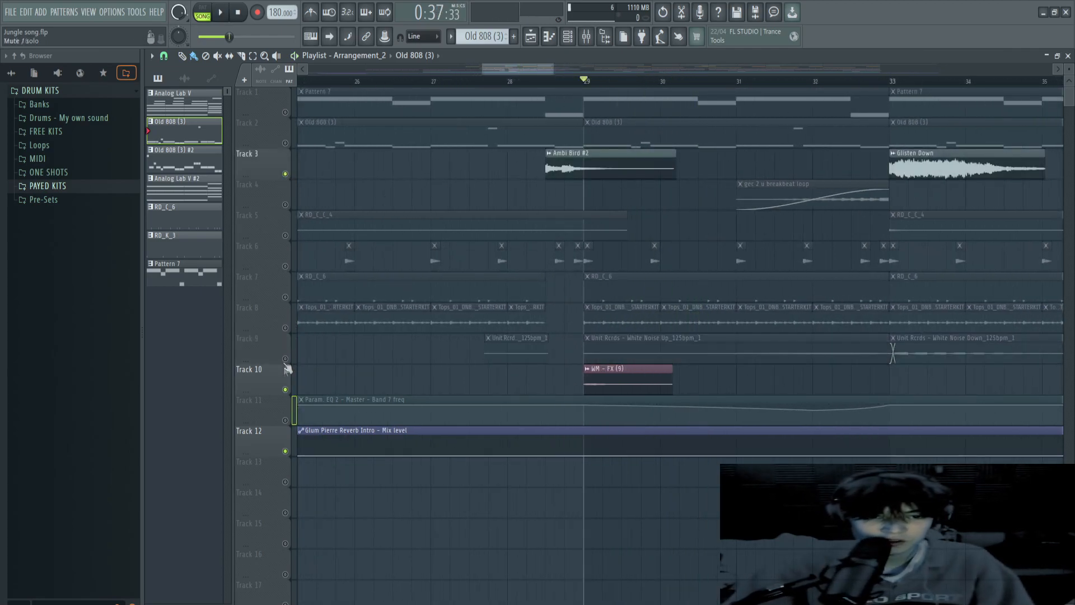
{"action": "key", "text": "space"}
{"action": "key", "text": "space"}
{"action": "key", "text": "space"}
{"action": "key", "text": "space"}
{"action": "scroll", "coordinate": [787, 228], "scroll_direction": "up", "scroll_amount": 2}
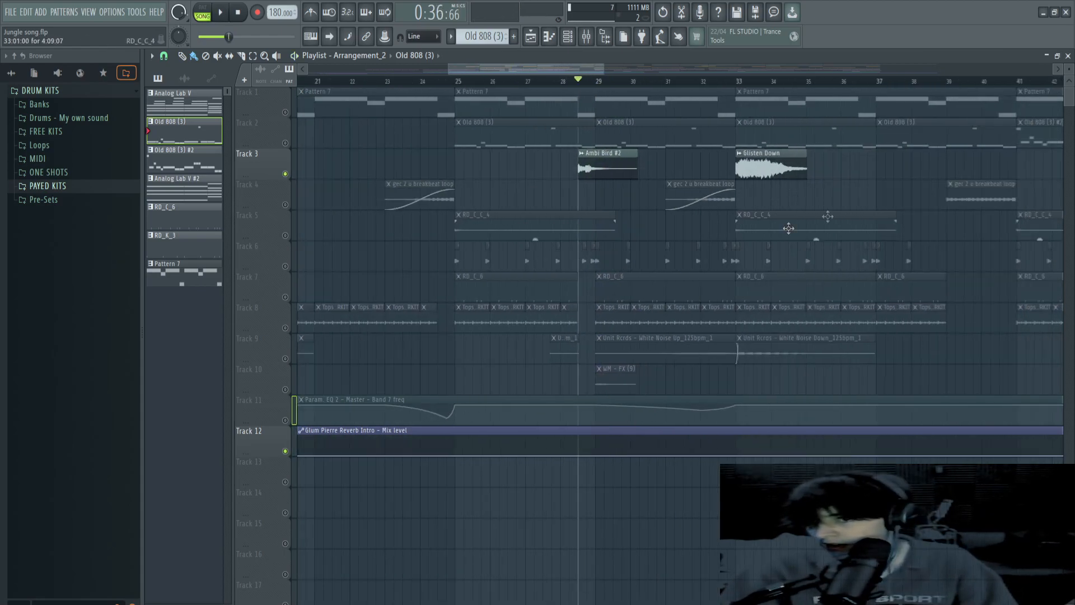
Play the Glisten Down clip on Track 3 from bar 33 and view its sample settings.
{"action": "scroll", "coordinate": [828, 239], "scroll_direction": "down", "scroll_amount": 1}
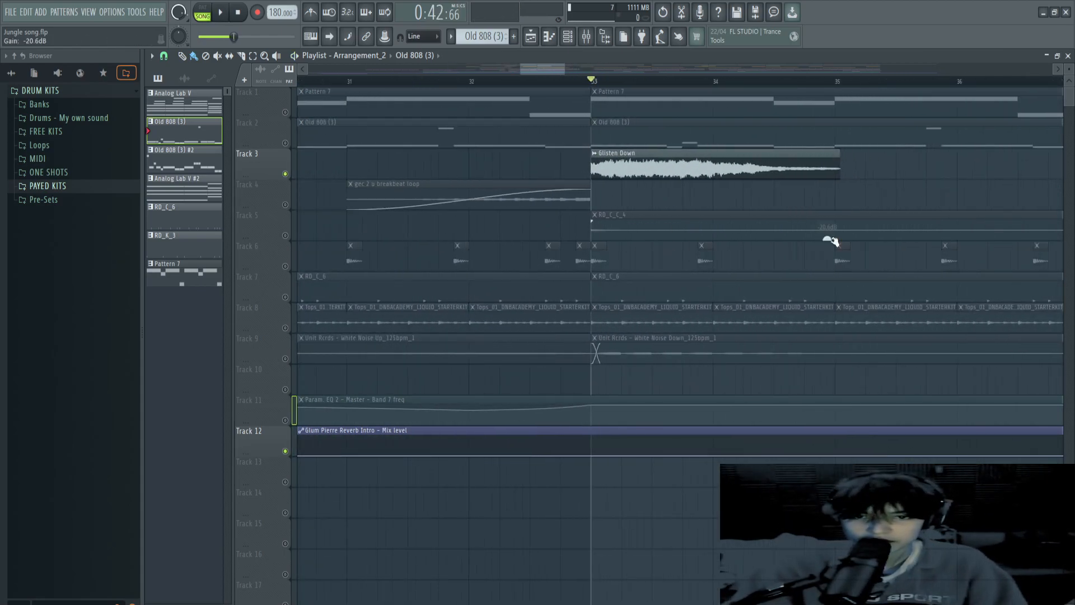
{"action": "key", "text": "space"}
{"action": "scroll", "coordinate": [824, 235], "scroll_direction": "down", "scroll_amount": 2}
{"action": "scroll", "coordinate": [818, 230], "scroll_direction": "up", "scroll_amount": 1}
{"action": "scroll", "coordinate": [784, 201], "scroll_direction": "down", "scroll_amount": 2}
{"action": "key", "text": "space"}
{"action": "double_click", "coordinate": [744, 171]}
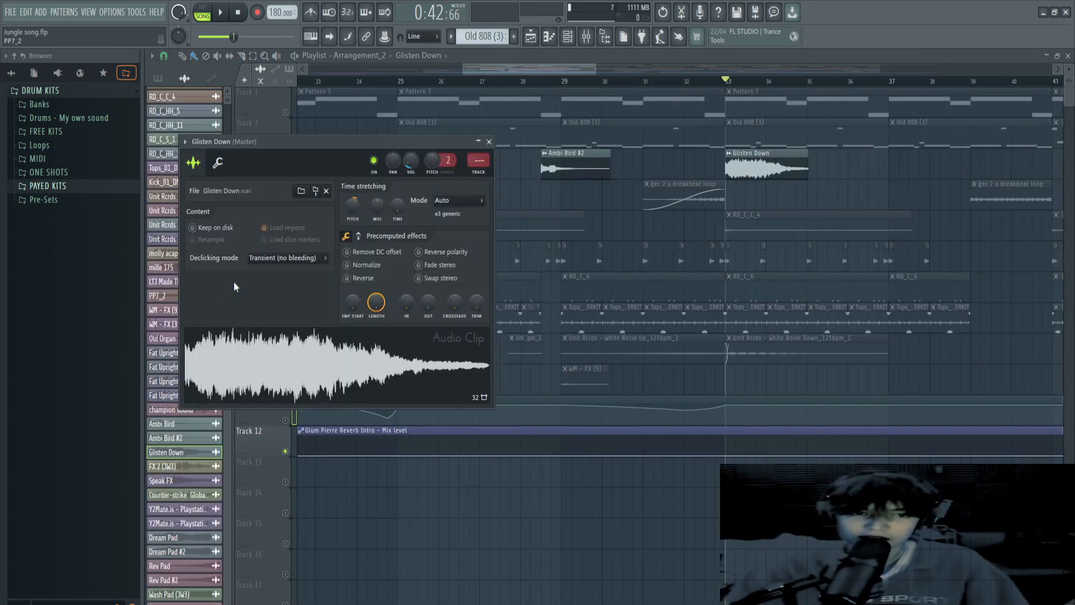
{"action": "key", "text": "Escape"}
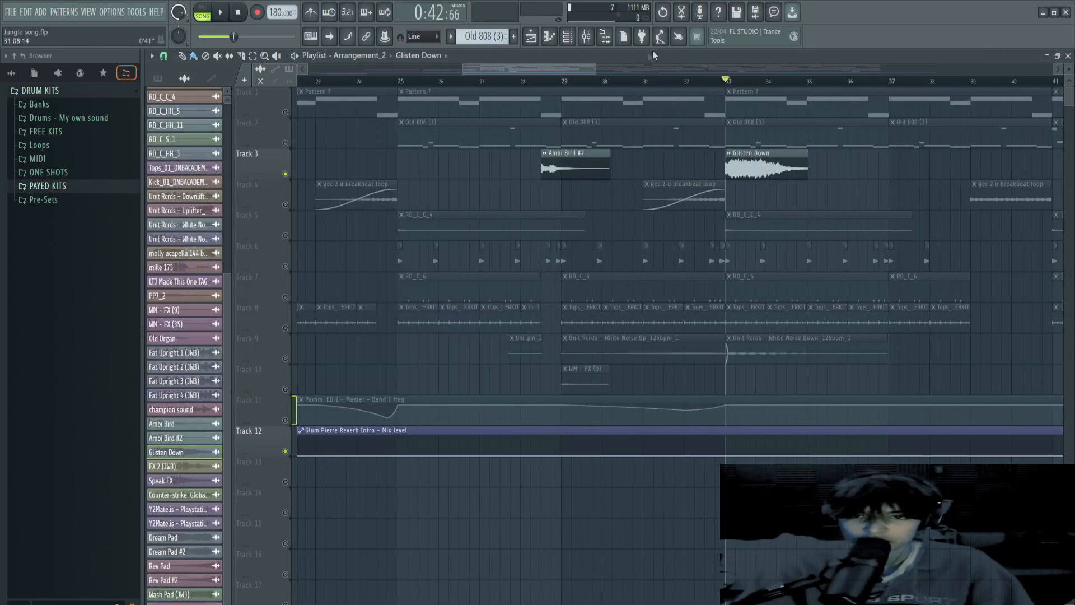
Unmute Track 1, audition the Track 3 effects with the Pattern 7 melody and view Ambi Bird #2's sample settings.
{"action": "left_click", "coordinate": [286, 113]}
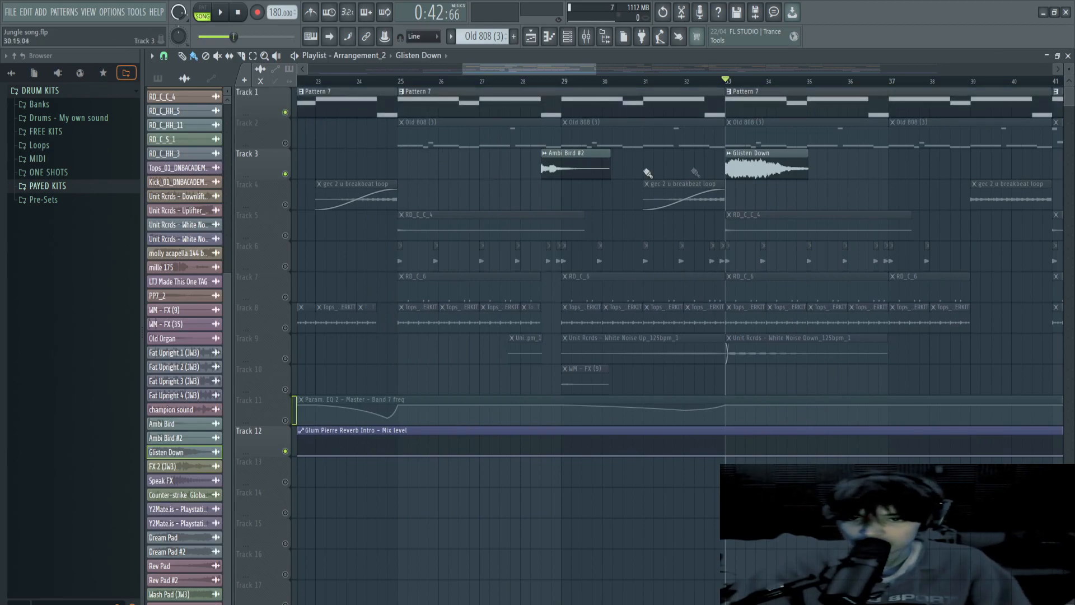
{"action": "key", "text": "space"}
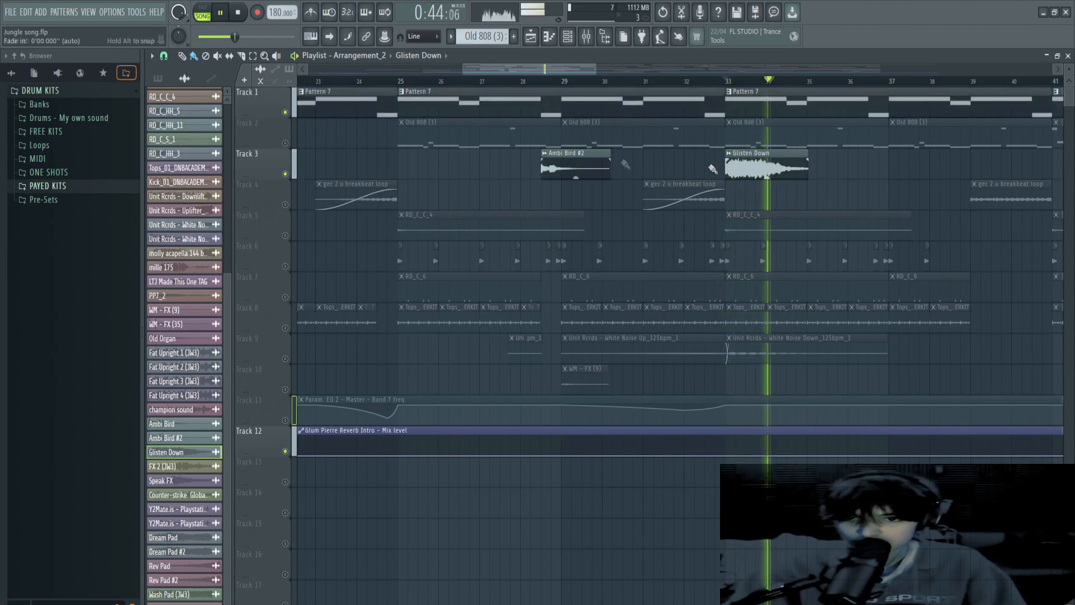
{"action": "key", "text": "space"}
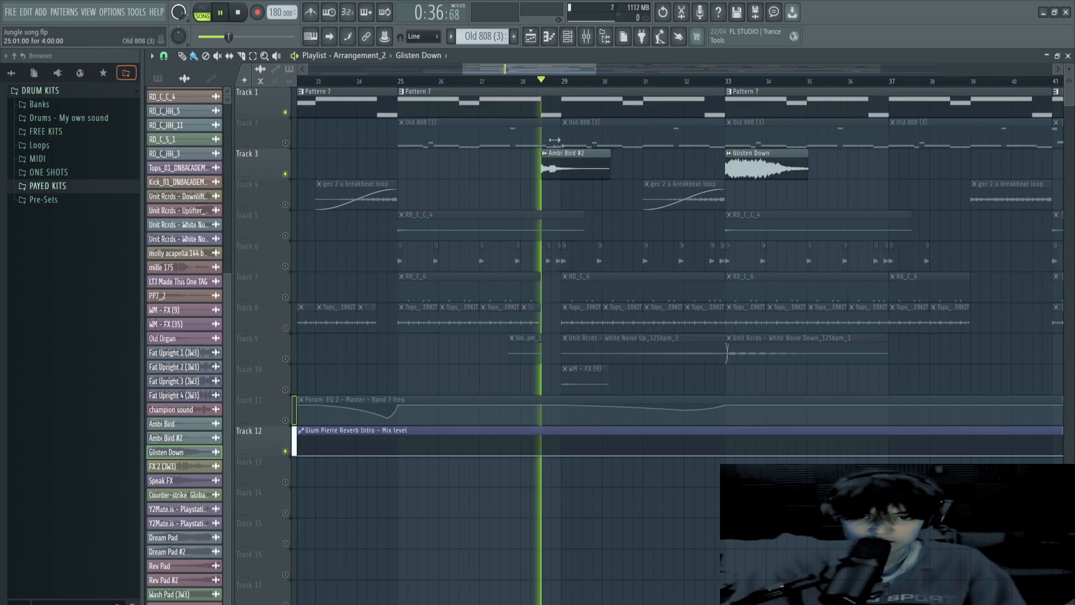
{"action": "double_click", "coordinate": [546, 164]}
{"action": "key", "text": "space"}
{"action": "key", "text": "Escape"}
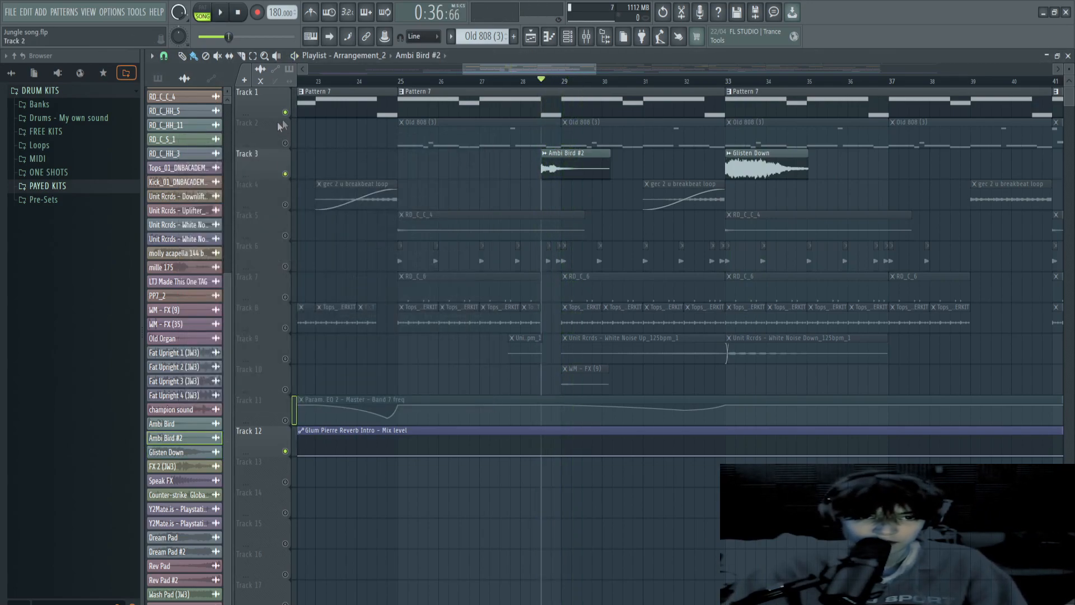
Select the Old 808 (3) clip at bar 37 and Old 808 (3) #2 clip at bar 41, and reactivate all tracks.
{"action": "scroll", "coordinate": [566, 202], "scroll_direction": "down", "scroll_amount": 6}
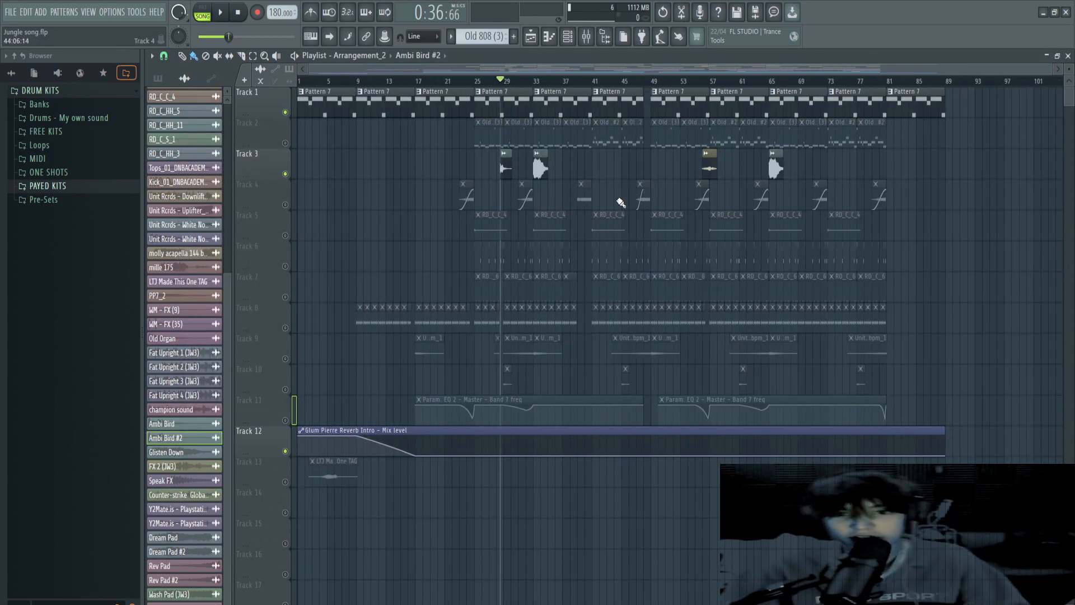
{"action": "scroll", "coordinate": [627, 200], "scroll_direction": "up", "scroll_amount": 5}
{"action": "left_click_drag", "start_coordinate": [595, 177], "coordinate": [469, 97], "text": "ctrl"}
{"action": "left_click_drag", "start_coordinate": [550, 174], "coordinate": [417, 142], "text": "ctrl"}
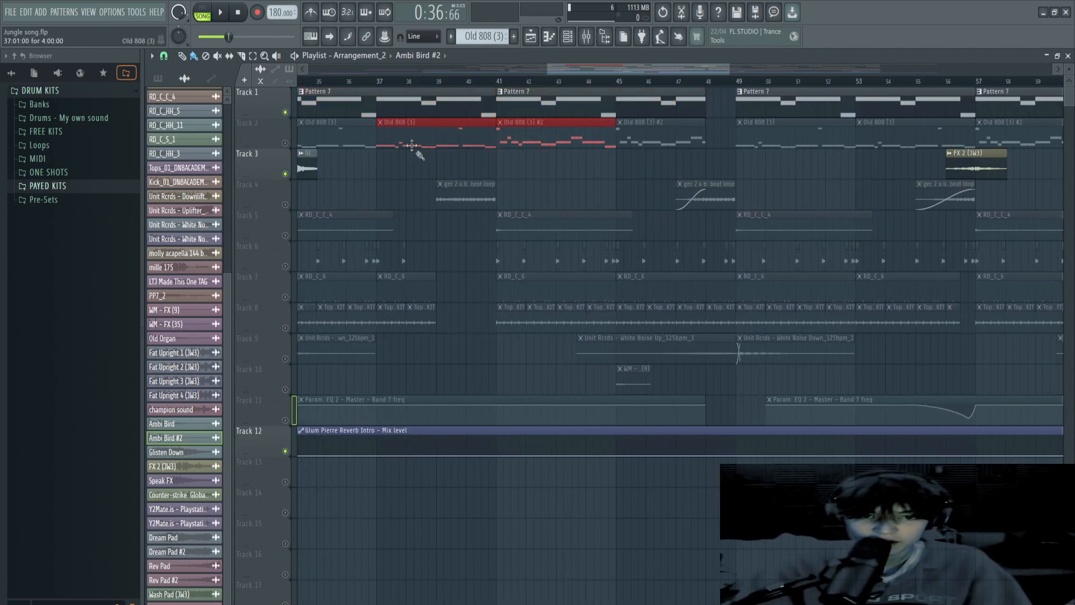
{"action": "scroll", "coordinate": [426, 193], "scroll_direction": "down", "scroll_amount": 4}
{"action": "scroll", "coordinate": [391, 254], "scroll_direction": "down", "scroll_amount": 3}
{"action": "right_click", "coordinate": [284, 172]}
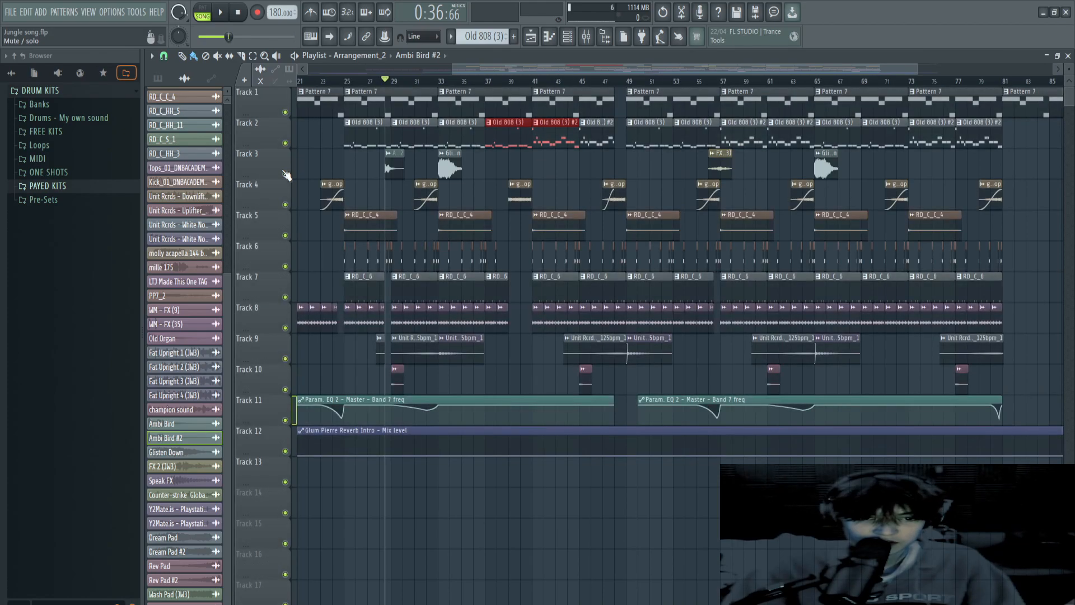
Select the clips on Tracks 5 to 10 from bar 25 onward and play the arrangement from about bar 47.
{"action": "left_click_drag", "start_coordinate": [308, 179], "coordinate": [624, 325], "text": "ctrl"}
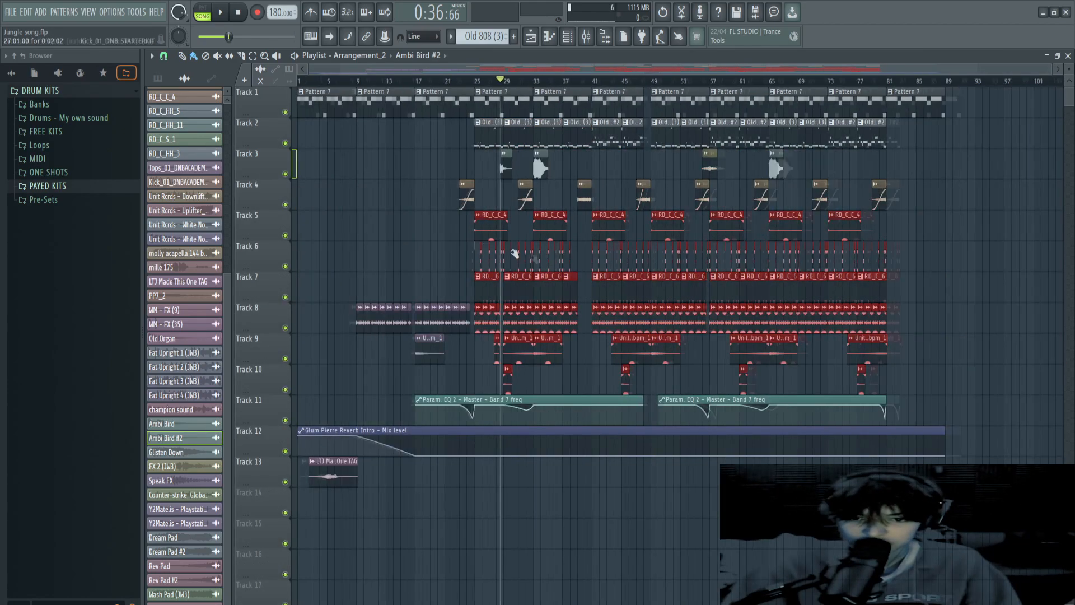
{"action": "scroll", "coordinate": [538, 185], "scroll_direction": "up", "scroll_amount": 5}
{"action": "left_click", "coordinate": [504, 79]}
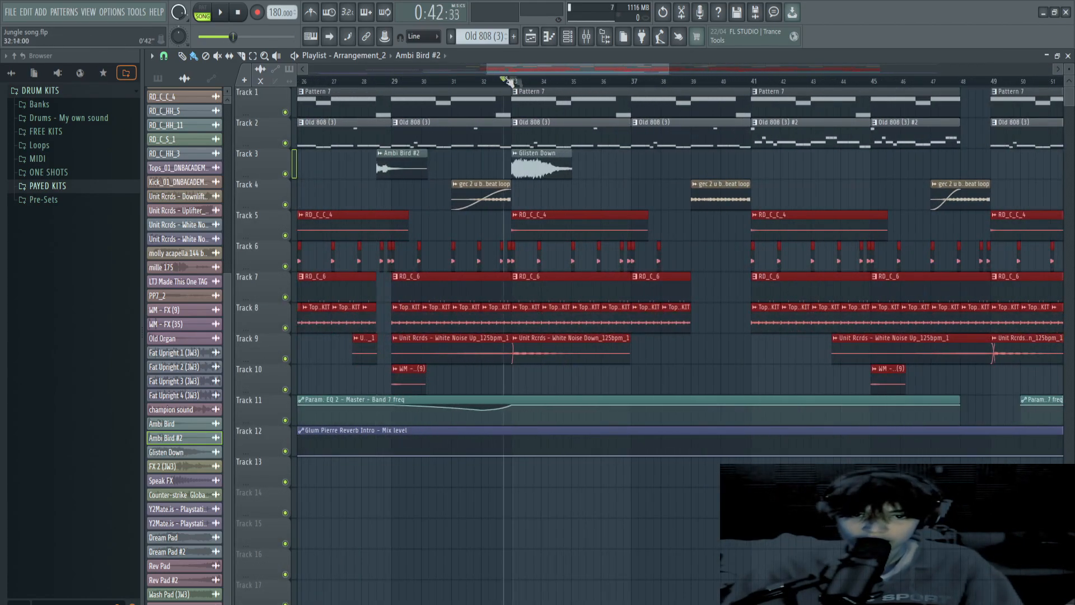
{"action": "scroll", "coordinate": [529, 92], "scroll_direction": "right", "scroll_amount": 6}
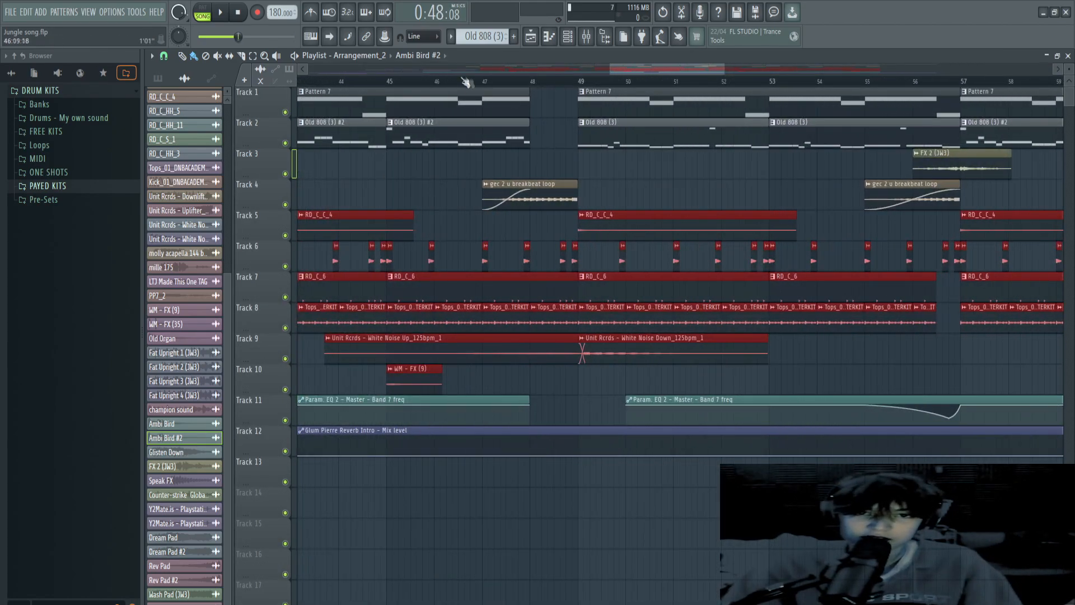
{"action": "key", "text": "space"}
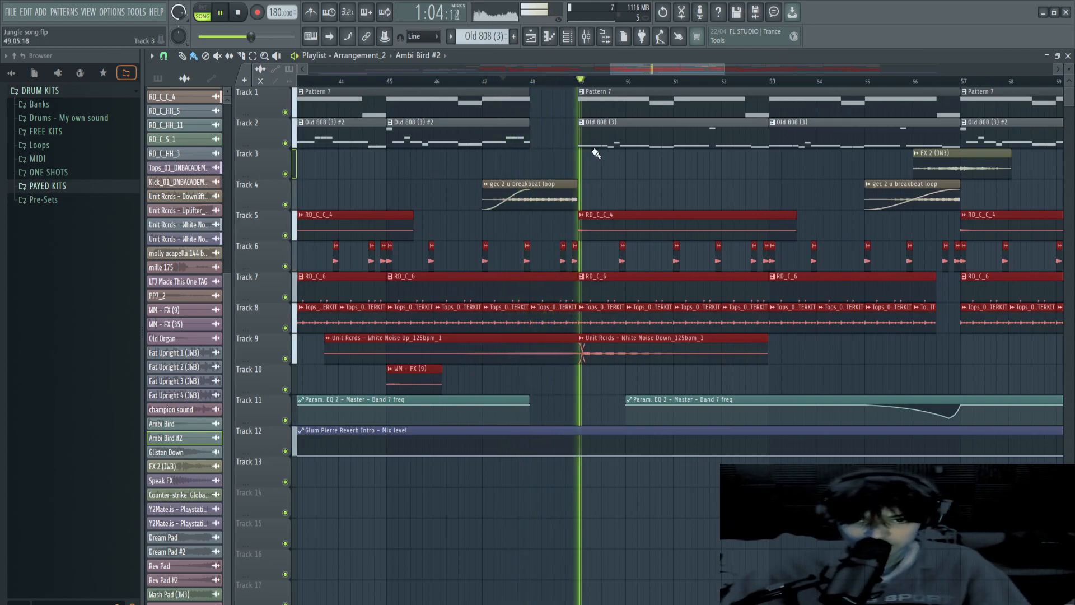
Play the transition into bar 57 with the FX 2 [JW3] clip and stop playback.
{"action": "scroll", "coordinate": [672, 185], "scroll_direction": "down", "scroll_amount": 3}
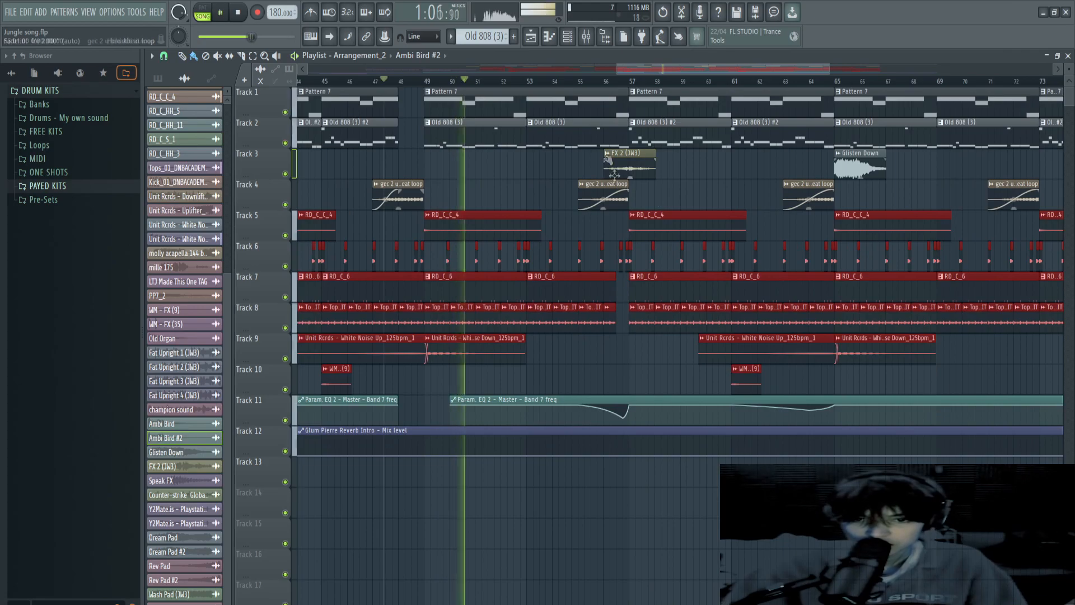
{"action": "scroll", "coordinate": [773, 191], "scroll_direction": "up", "scroll_amount": 3}
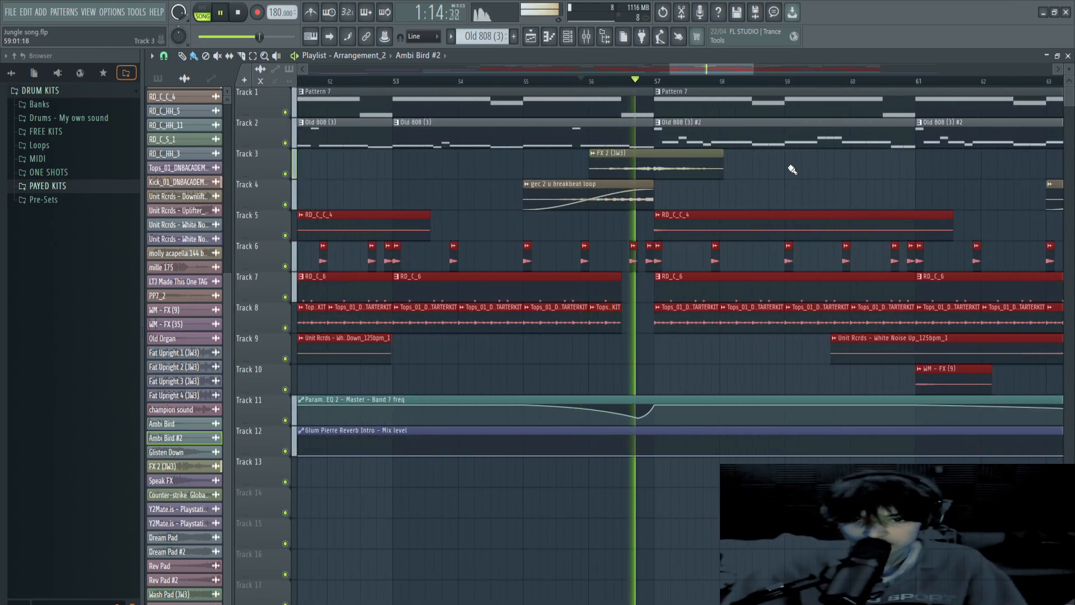
{"action": "scroll", "coordinate": [768, 168], "scroll_direction": "down", "scroll_amount": 5}
{"action": "key", "text": "space"}
{"action": "scroll", "coordinate": [831, 263], "scroll_direction": "down", "scroll_amount": 4}
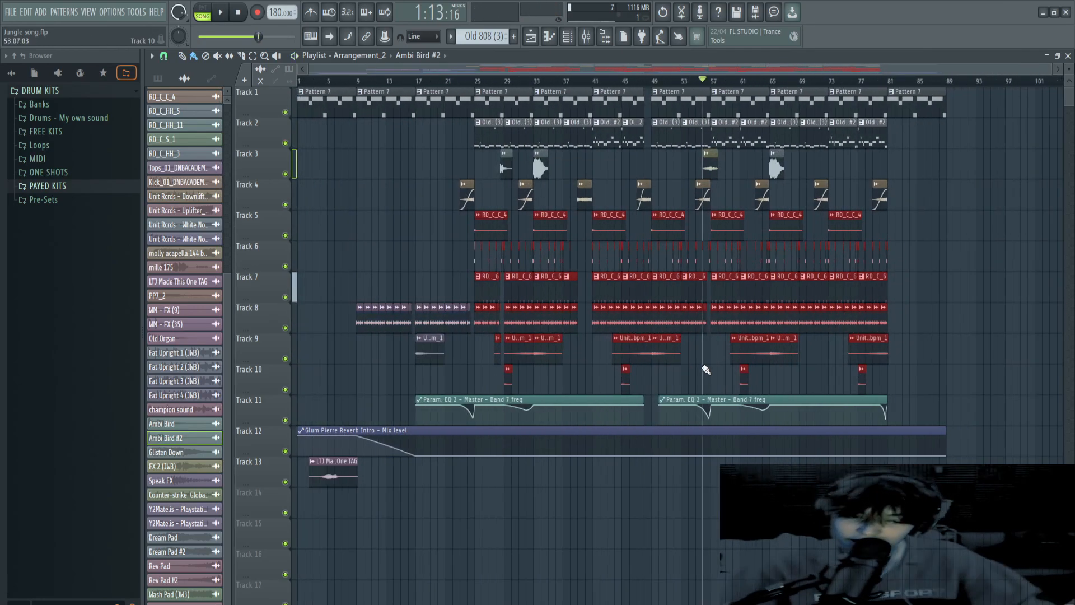
Solo Track 11, place the playhead at bar 17 and open Fruity parametric EQ 2 from the mixer's Master channel.
{"action": "right_click", "coordinate": [285, 421]}
{"action": "scroll", "coordinate": [352, 364], "scroll_direction": "up", "scroll_amount": 4}
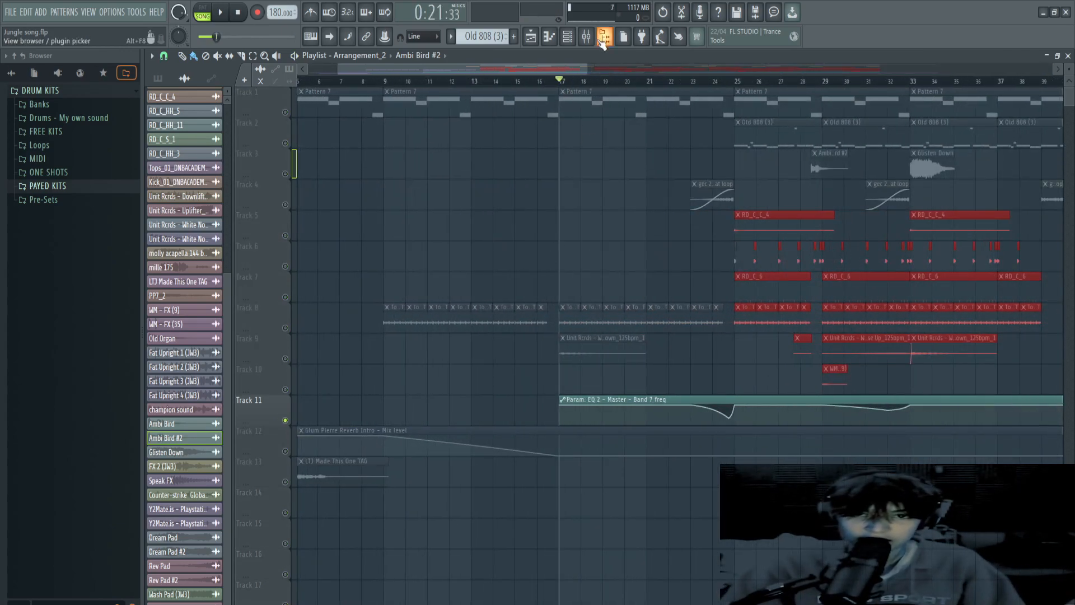
{"action": "left_click", "coordinate": [586, 36]}
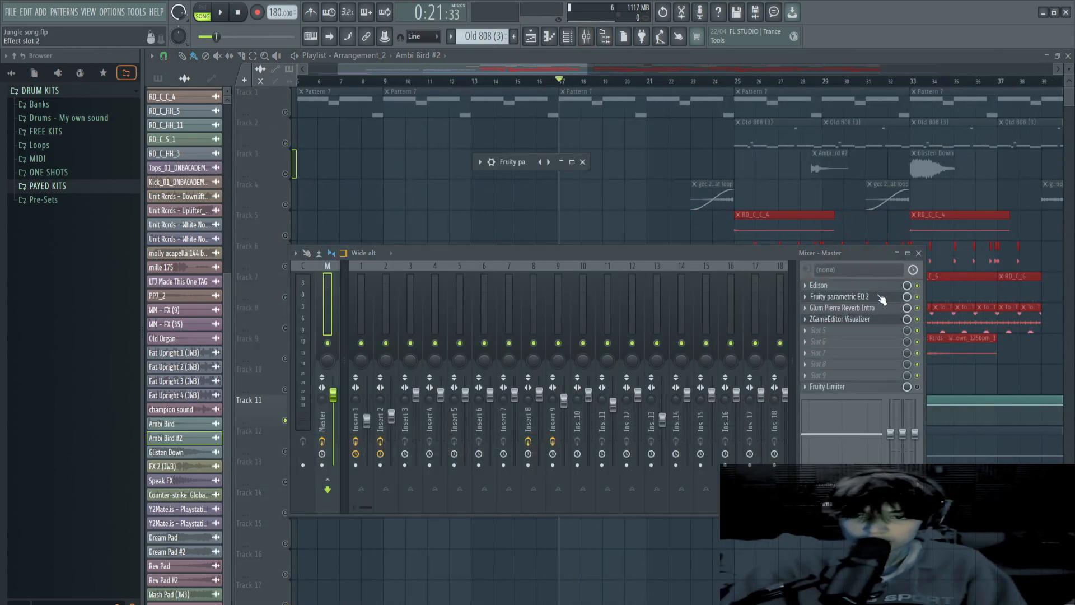
{"action": "double_click", "coordinate": [509, 162]}
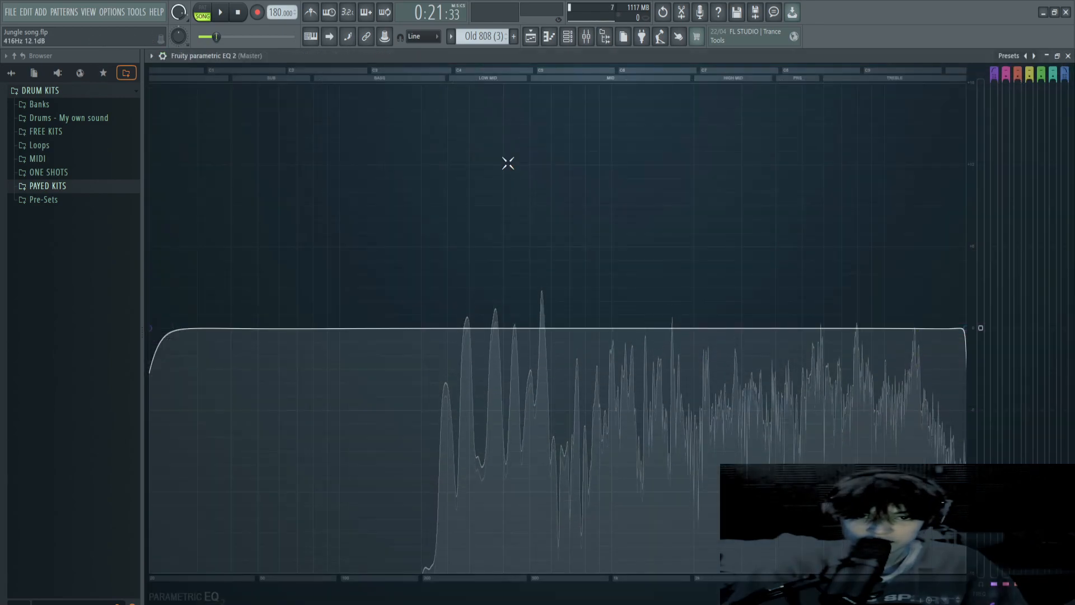
{"action": "double_click", "coordinate": [564, 55]}
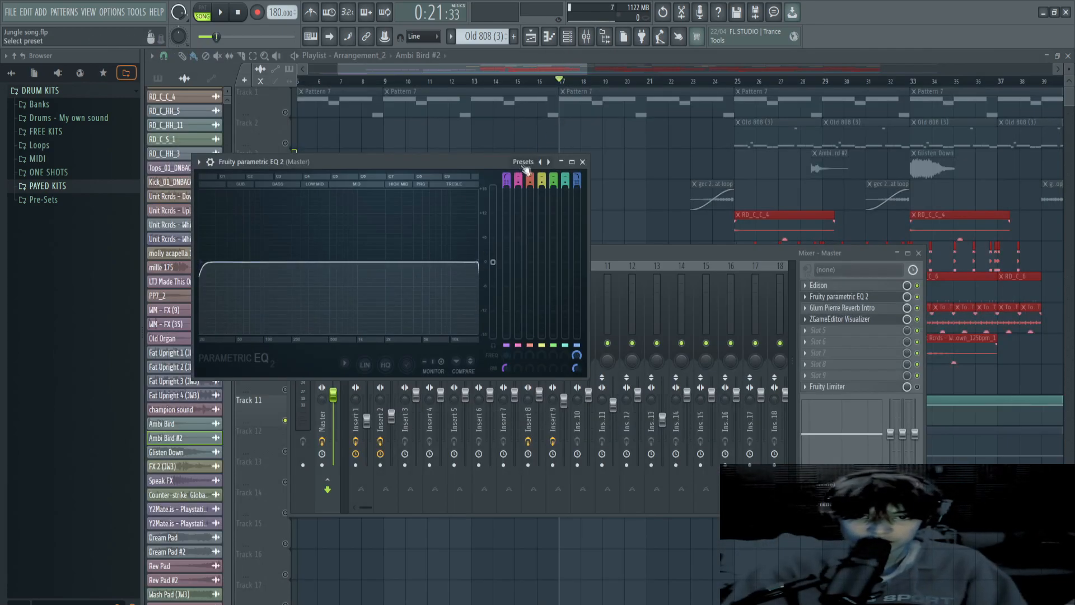
Display the automation options for the Band 7 frequency in the Master's Fruity parametric EQ 2, and close the EQ and mixer.
{"action": "left_click", "coordinate": [524, 164]}
{"action": "left_click", "coordinate": [436, 170]}
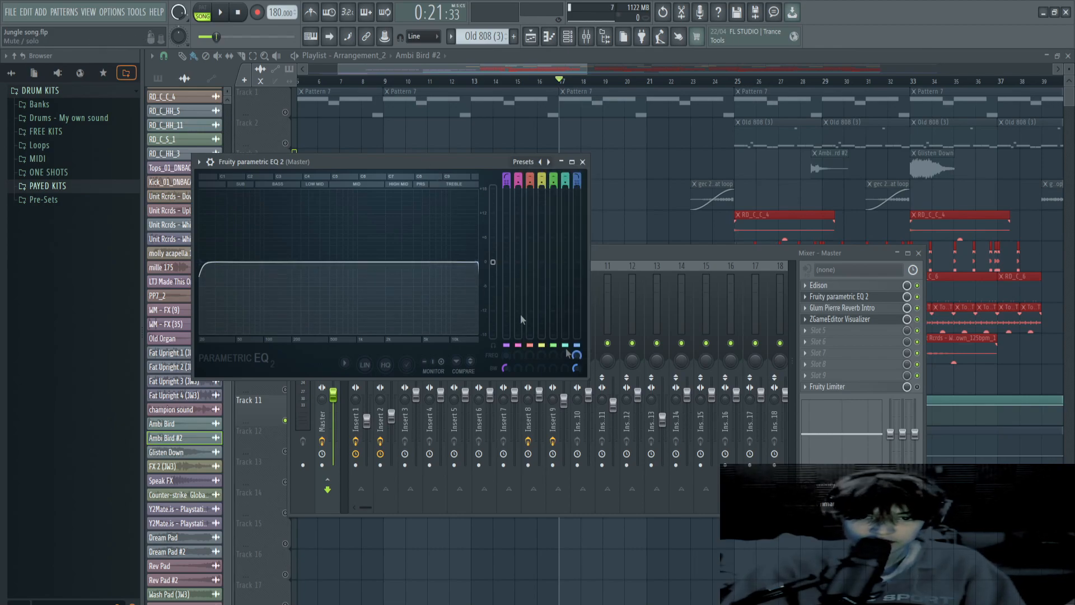
{"action": "right_click", "coordinate": [578, 356]}
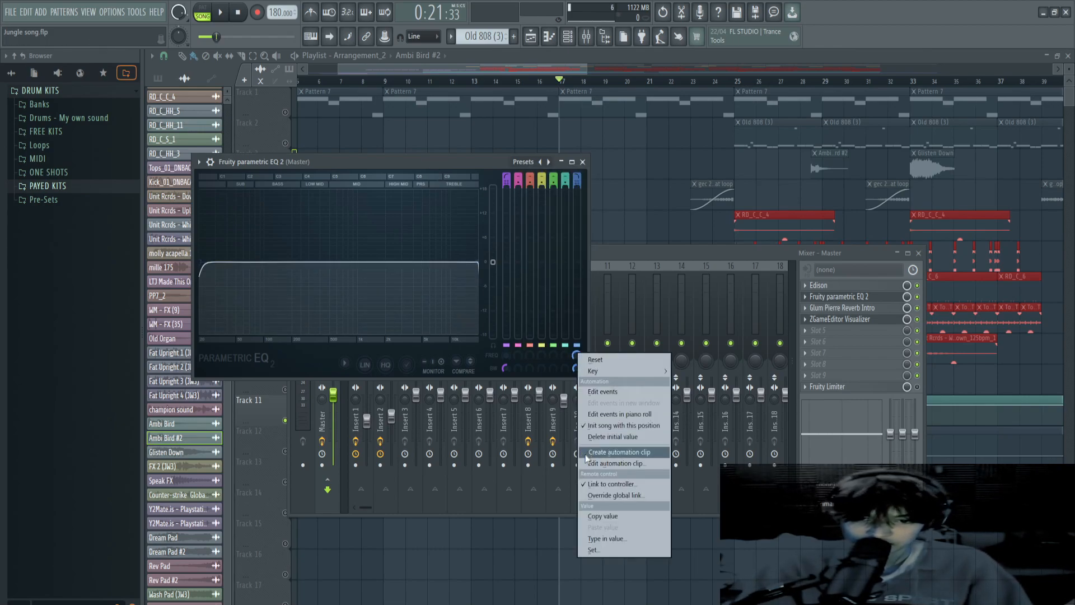
{"action": "left_click", "coordinate": [840, 297]}
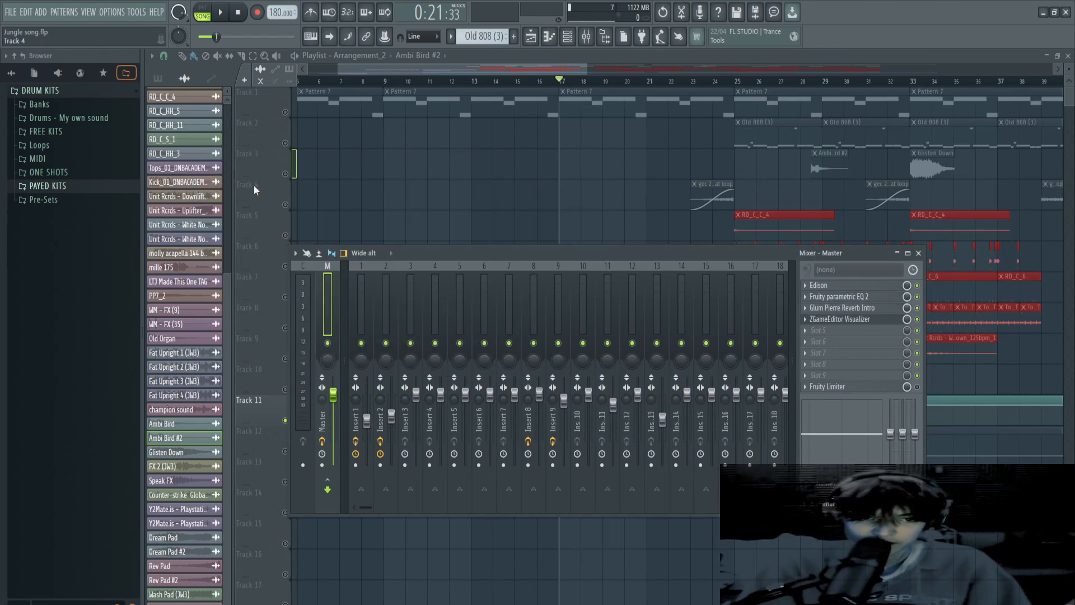
{"action": "key", "text": "F9"}
{"action": "scroll", "coordinate": [644, 180], "scroll_direction": "up", "scroll_amount": 2}
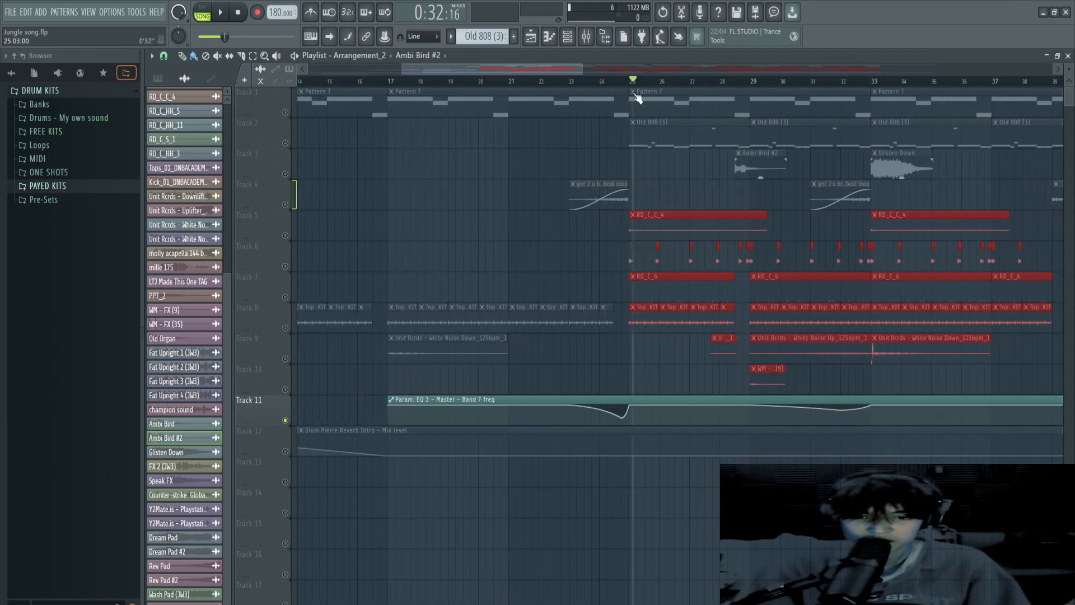
Unsolo Track 11 so all tracks are active, play the build-up from about bar 22 towards bar 25, and stop playback.
{"action": "left_click_drag", "start_coordinate": [635, 95], "coordinate": [639, 97]}
{"action": "scroll", "coordinate": [533, 216], "scroll_direction": "down", "scroll_amount": 2}
{"action": "scroll", "coordinate": [533, 216], "scroll_direction": "up", "scroll_amount": 2}
{"action": "right_click", "coordinate": [285, 113]}
{"action": "right_click", "coordinate": [285, 113]}
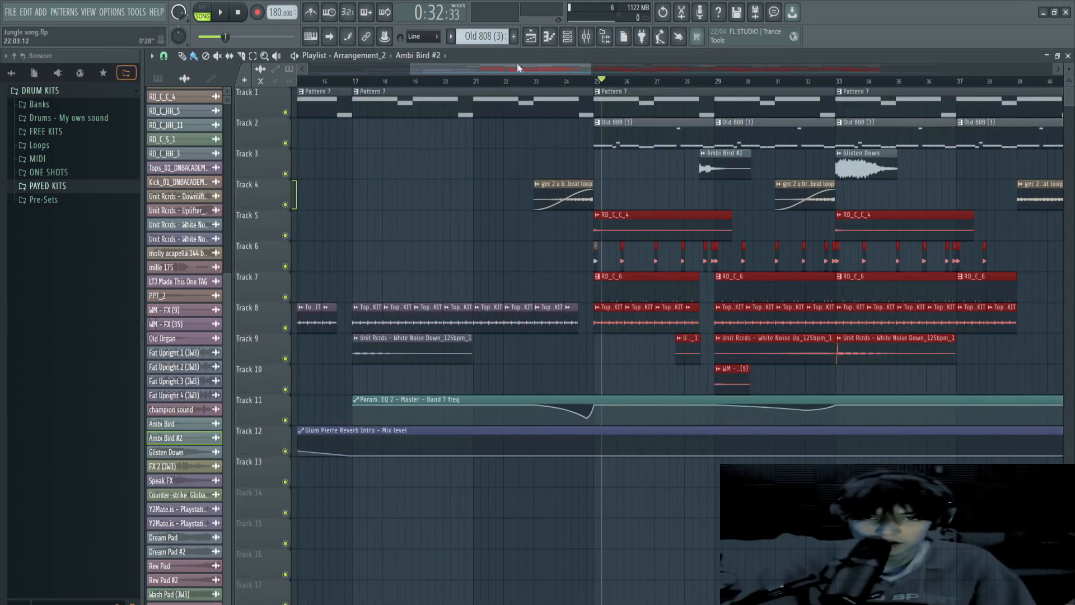
{"action": "key", "text": "space"}
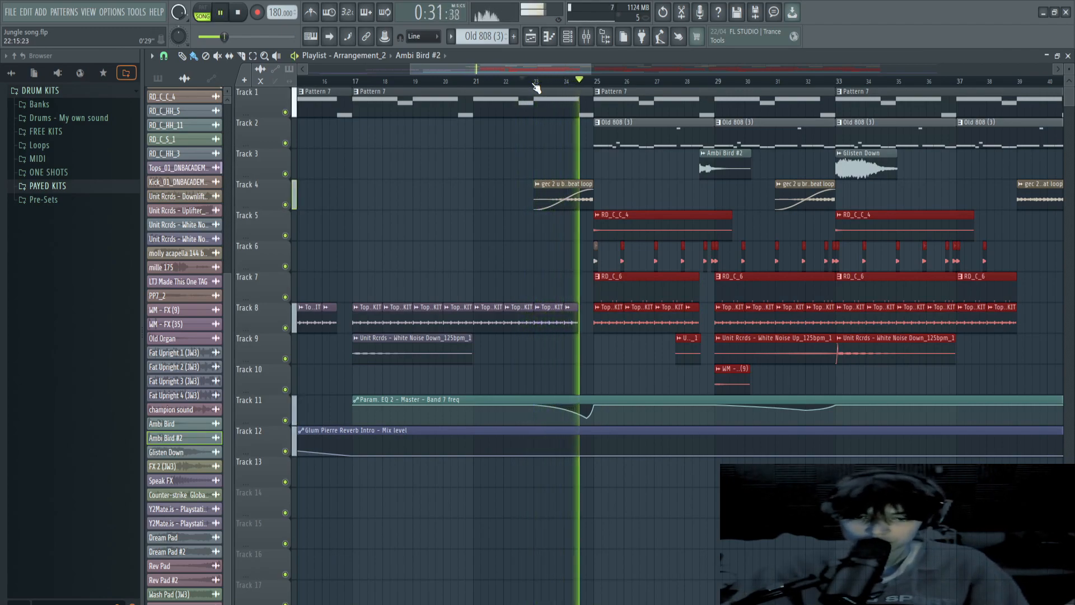
{"action": "key", "text": "space"}
Play the intro from the start of the song into the LTJ Made This One TAG clip on Track 13 and stop playback.
{"action": "scroll", "coordinate": [536, 310], "scroll_direction": "down", "scroll_amount": 5}
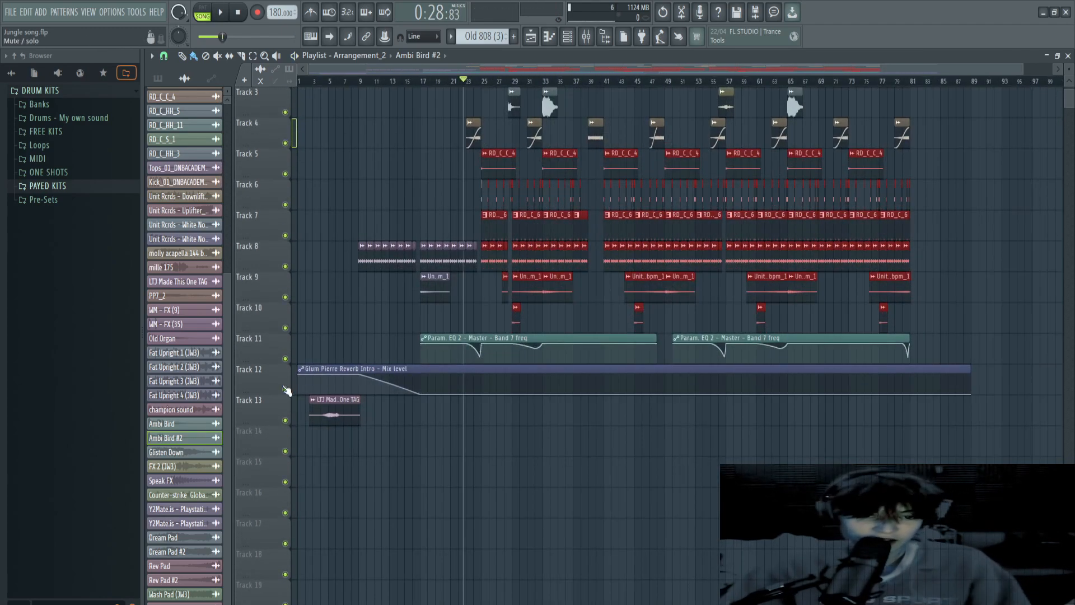
{"action": "scroll", "coordinate": [269, 385], "scroll_direction": "up", "scroll_amount": 5}
{"action": "scroll", "coordinate": [314, 90], "scroll_direction": "up", "scroll_amount": 2}
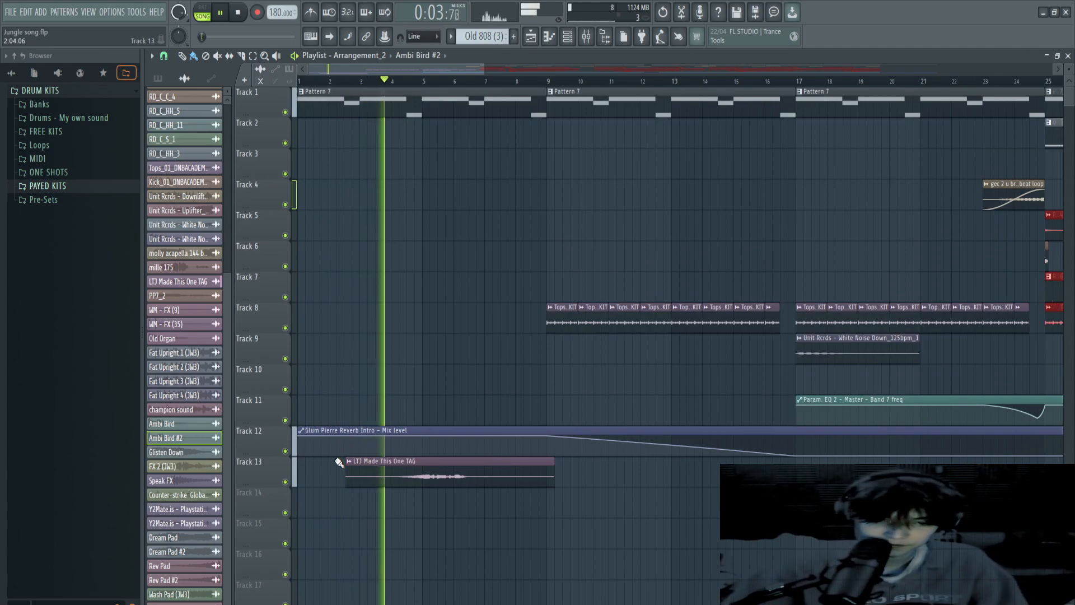
{"action": "key", "text": "space"}
{"action": "scroll", "coordinate": [486, 340], "scroll_direction": "down", "scroll_amount": 5}
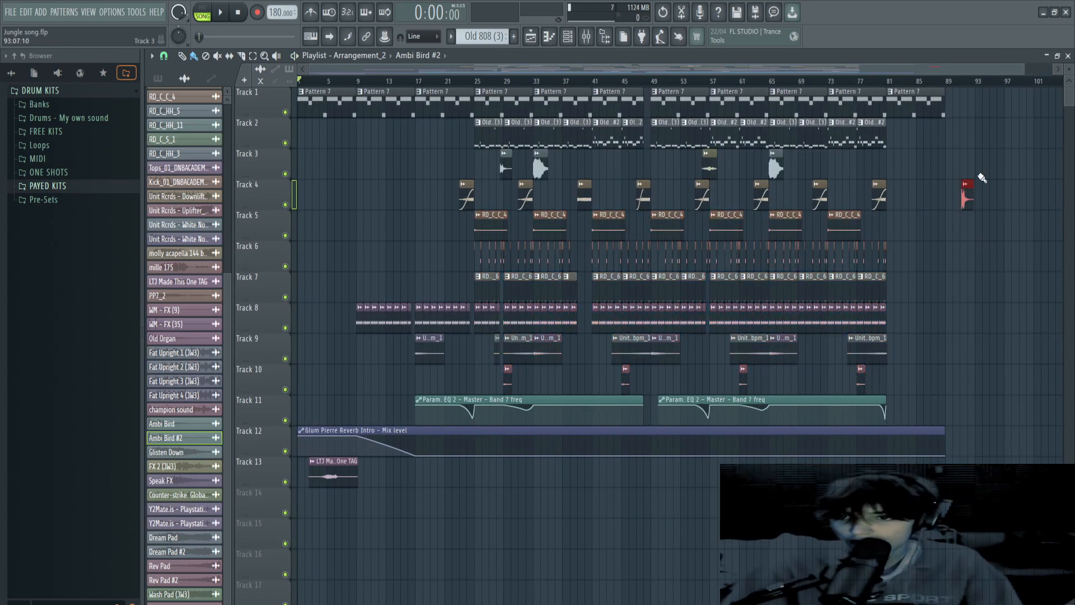
Inspect Insert 1's Fruity parametric EQ 2 and the mixer inserts up to Insert 7, and close the mixer.
{"action": "left_click", "coordinate": [584, 36]}
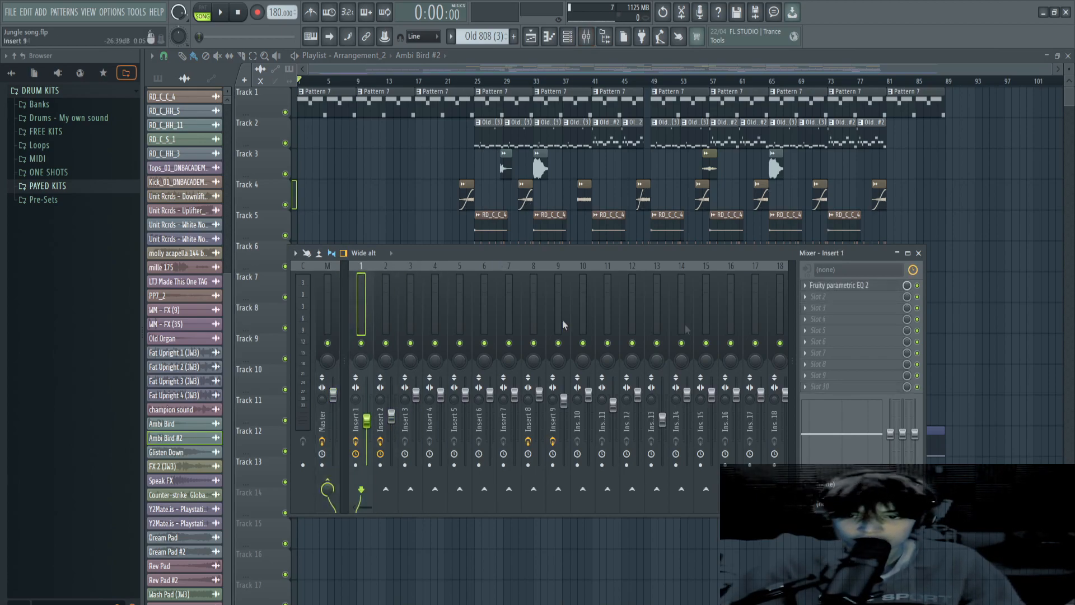
{"action": "left_click", "coordinate": [877, 286]}
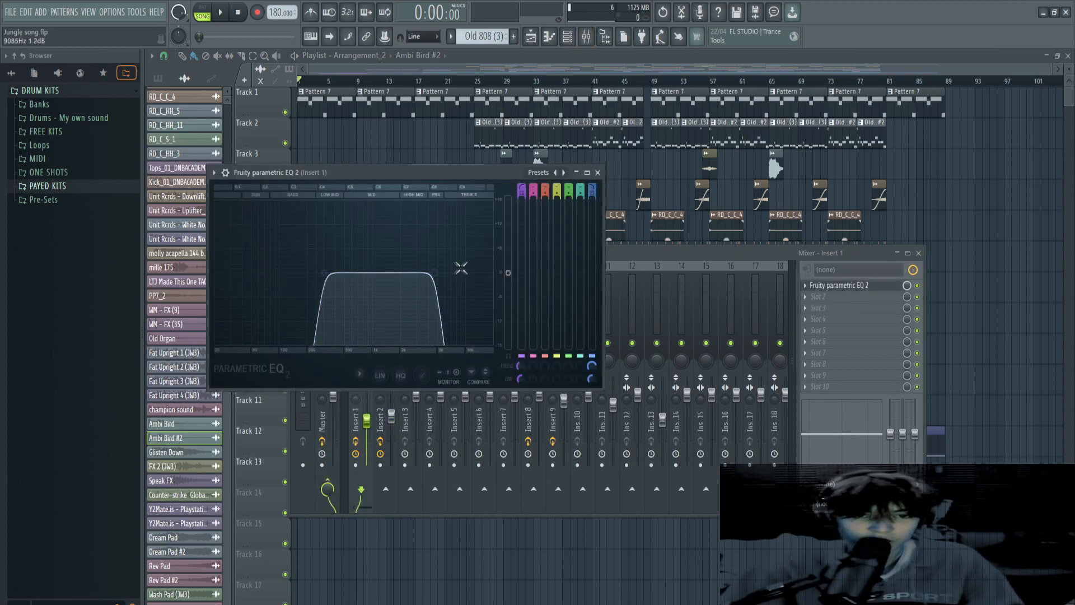
{"action": "left_click", "coordinate": [841, 285]}
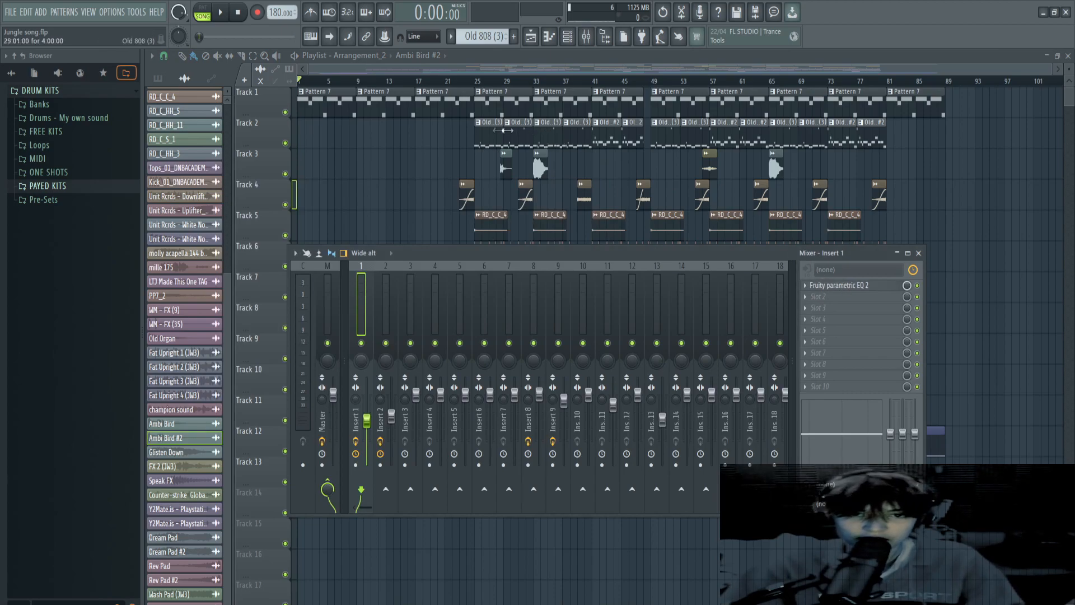
{"action": "left_click_drag", "start_coordinate": [382, 344], "coordinate": [525, 303]}
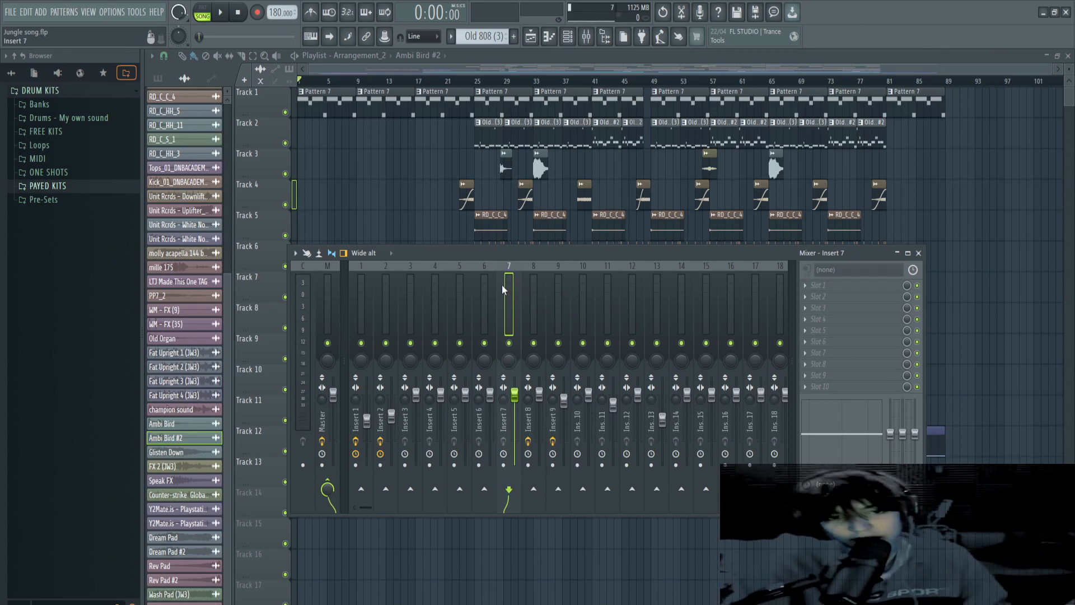
{"action": "key", "text": "F9"}
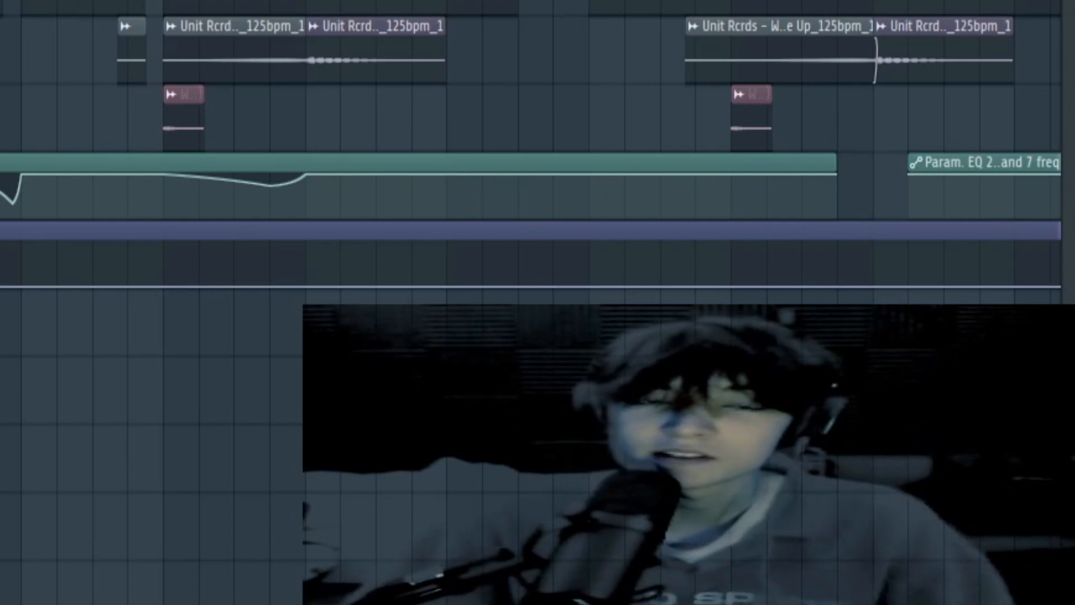
Bring up the plugin picker while the arrangement plays through the drop at bar 25.
{"action": "scroll", "coordinate": [537, 112], "scroll_direction": "down", "scroll_amount": 2}
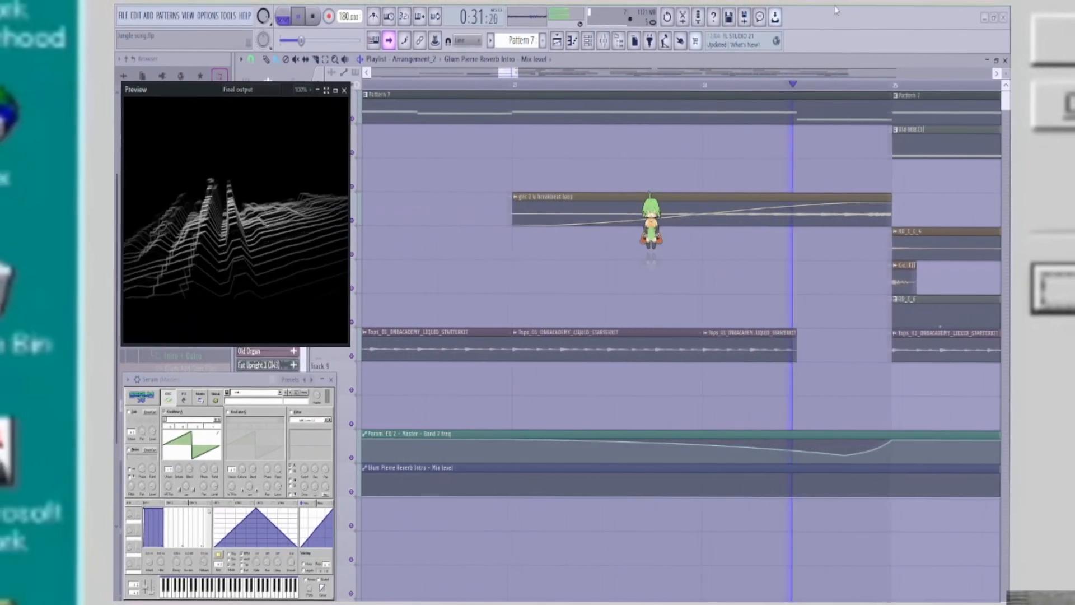
{"action": "key", "text": "F8"}
{"action": "key", "text": "F8"}
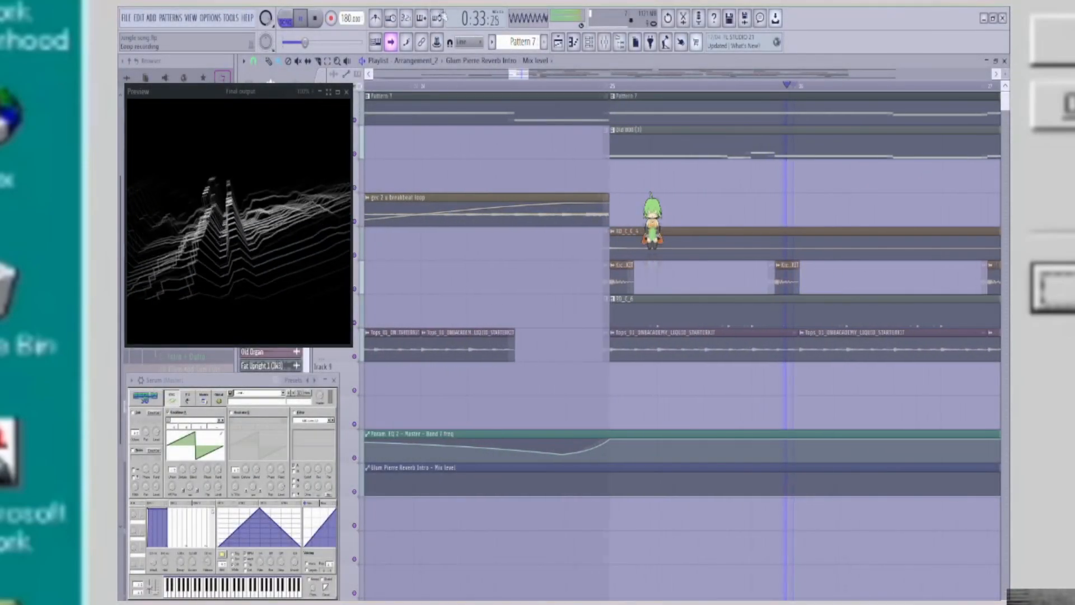
{"action": "key", "text": "F8"}
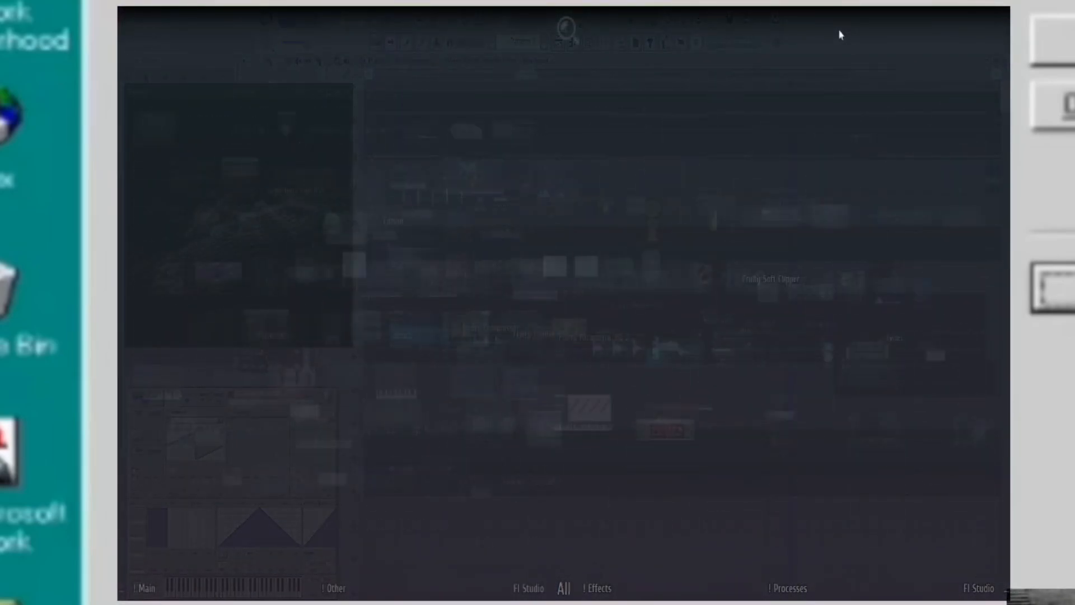